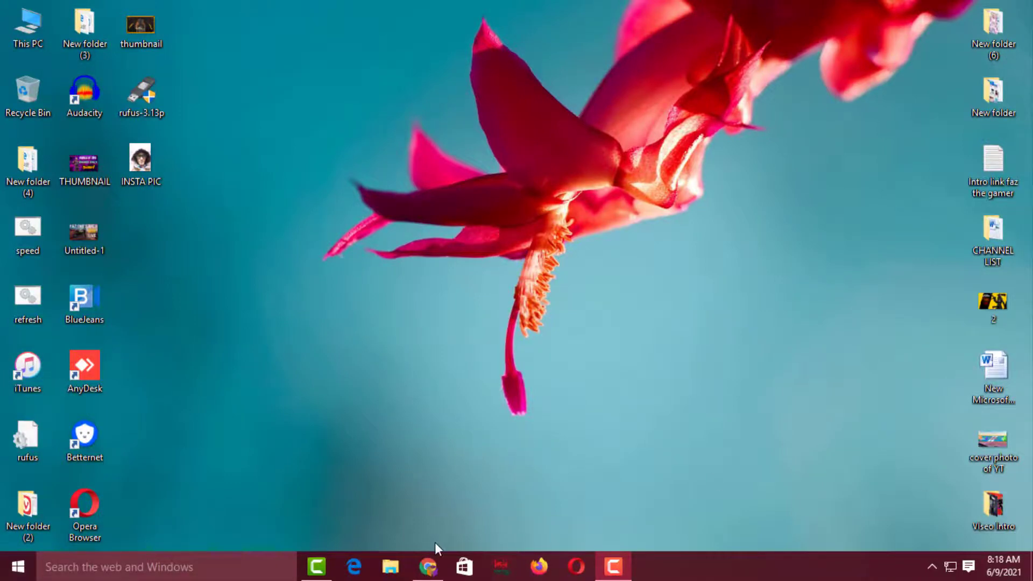
Step: Restore Chrome, open the managed F HOQUE page from Pages, and open its Settings
click(430, 569)
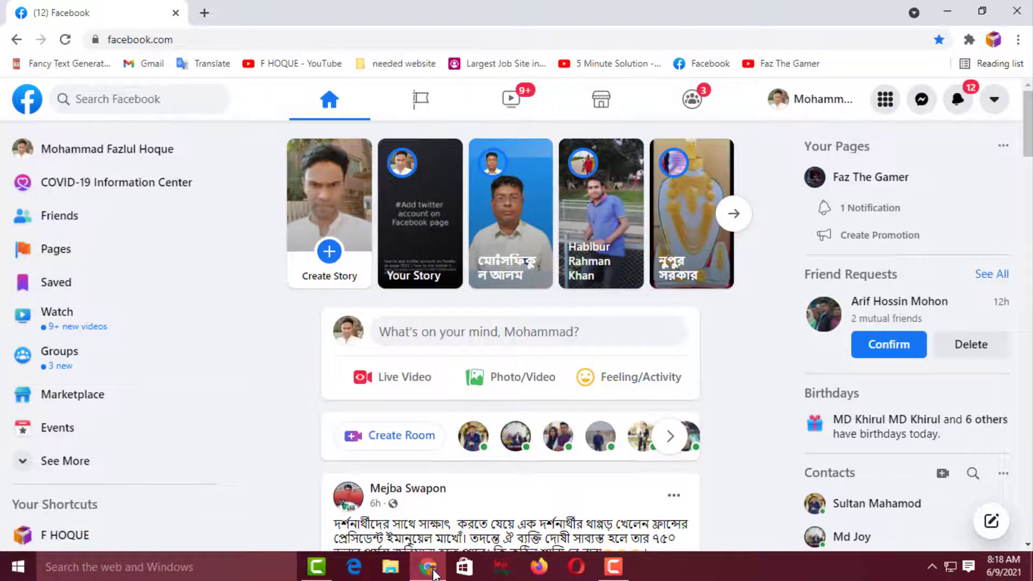
scroll(68, 519, down, 2)
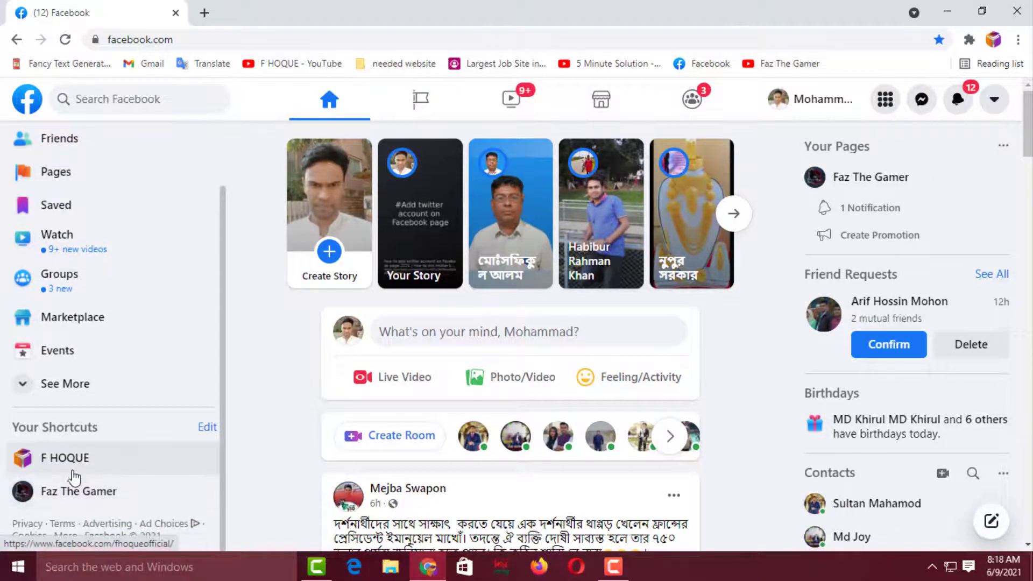
scroll(77, 376, up, 2)
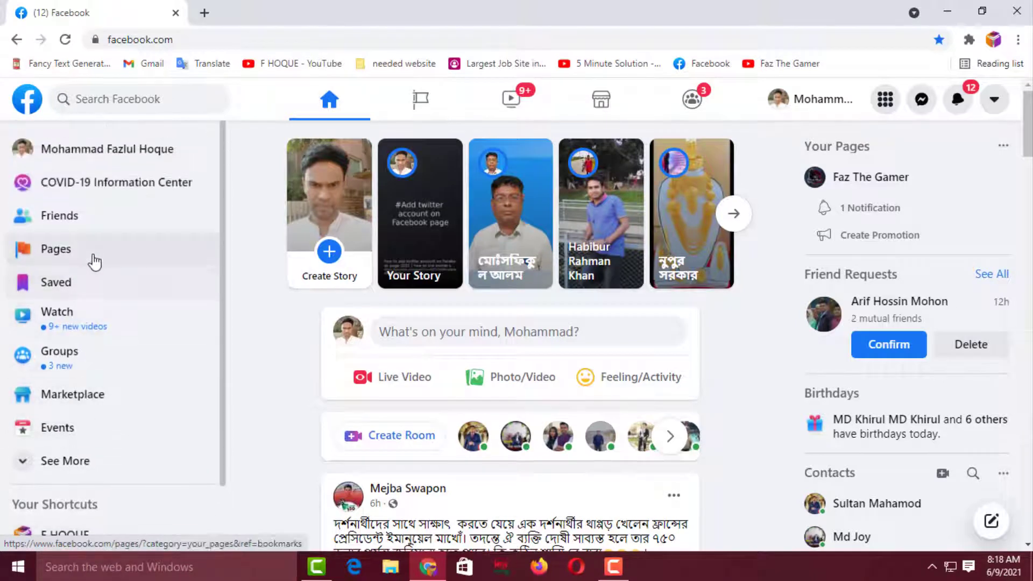
click(94, 258)
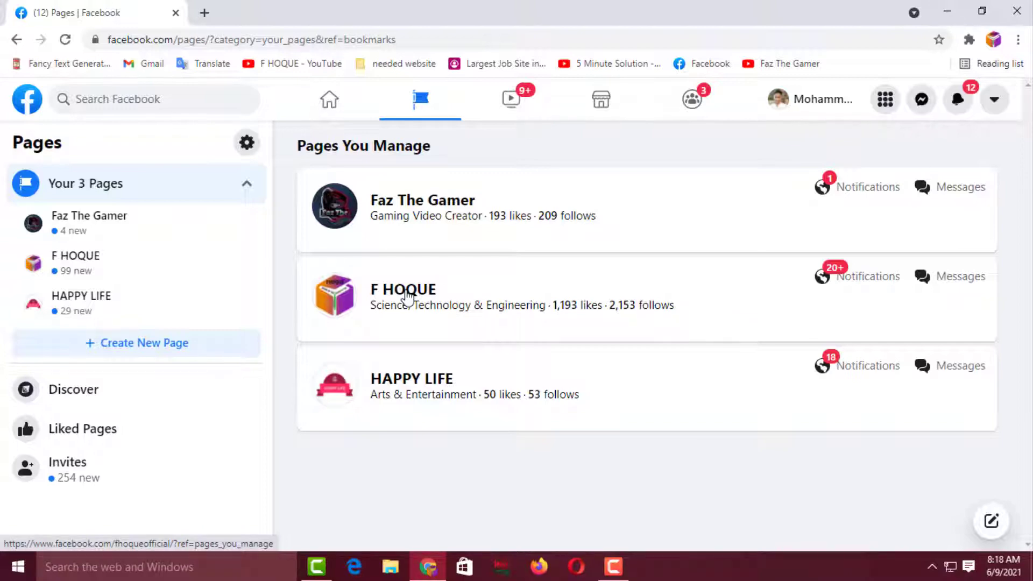
click(407, 293)
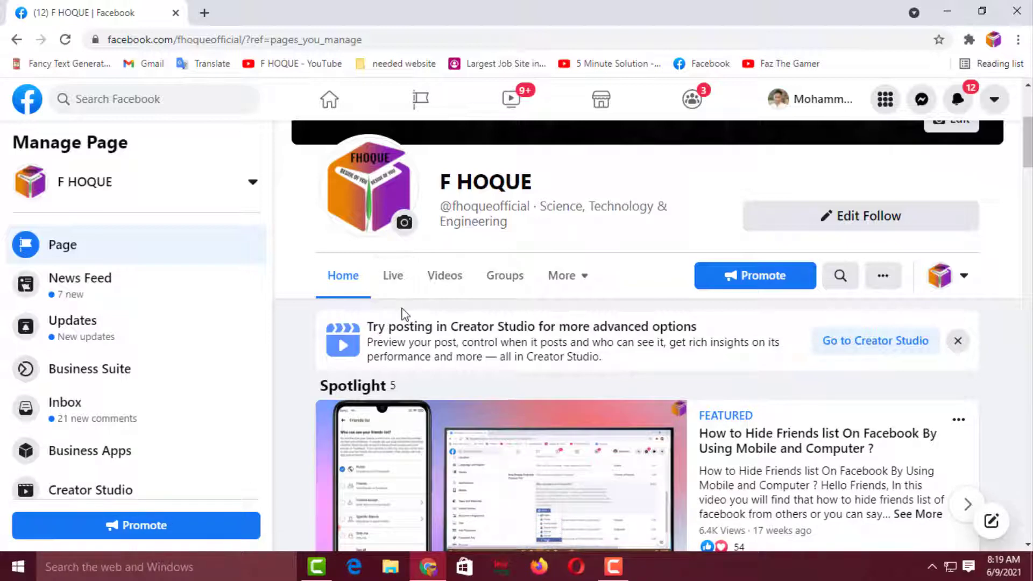
scroll(138, 357, down, 5)
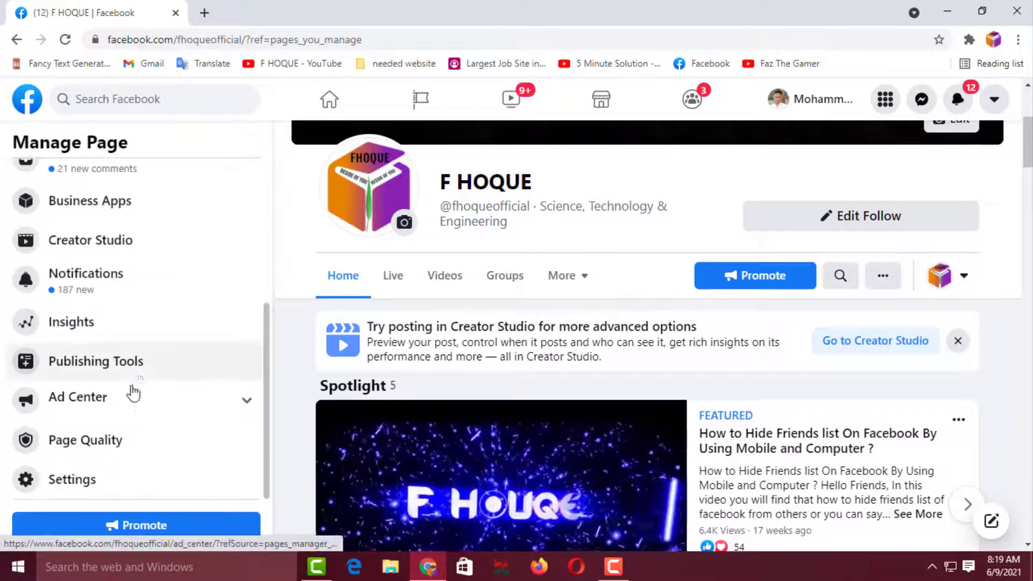
click(84, 480)
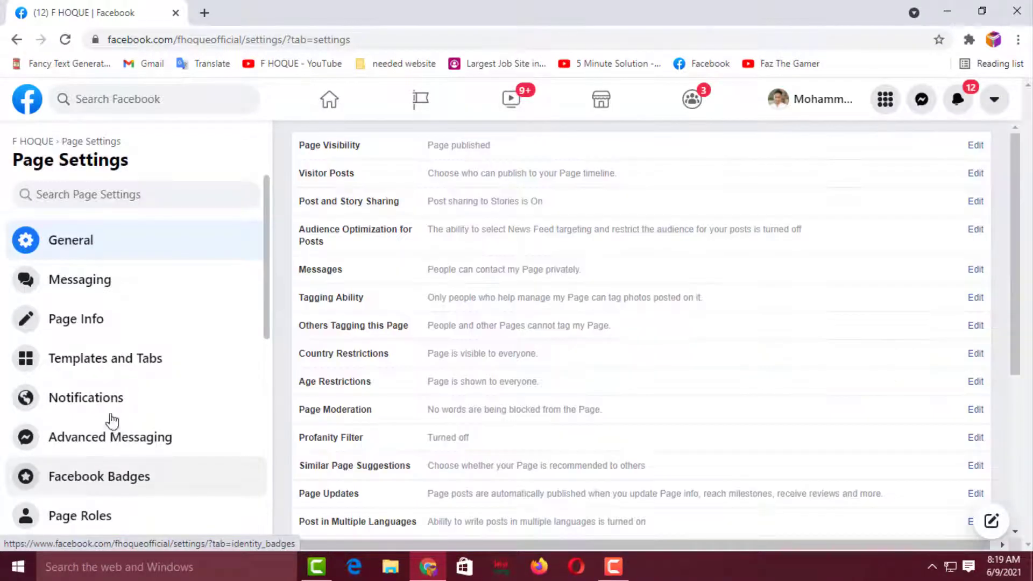
Step: Open Page Info and look through the Other Accounts platform options
click(121, 326)
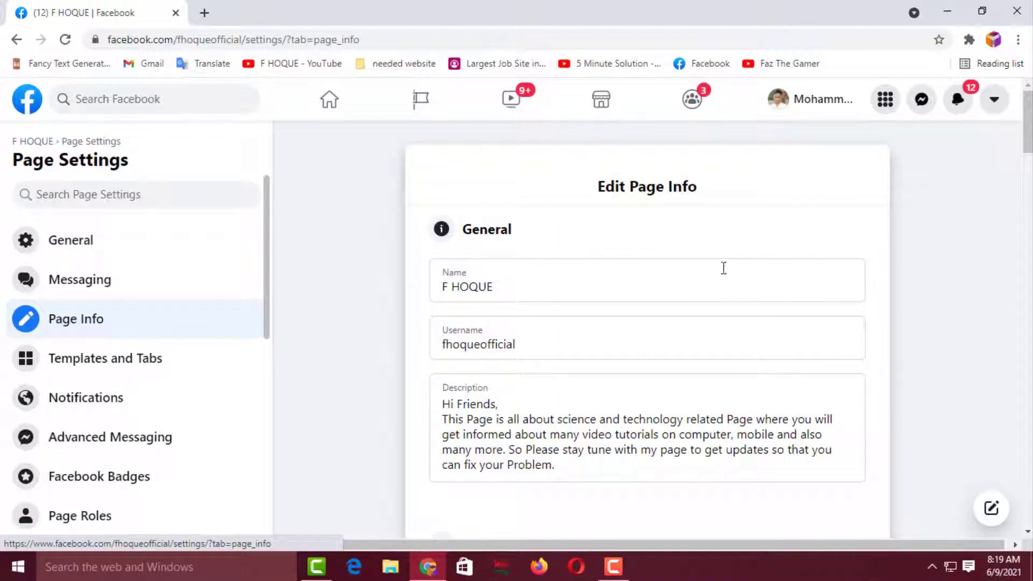
drag(1028, 145, 1025, 524)
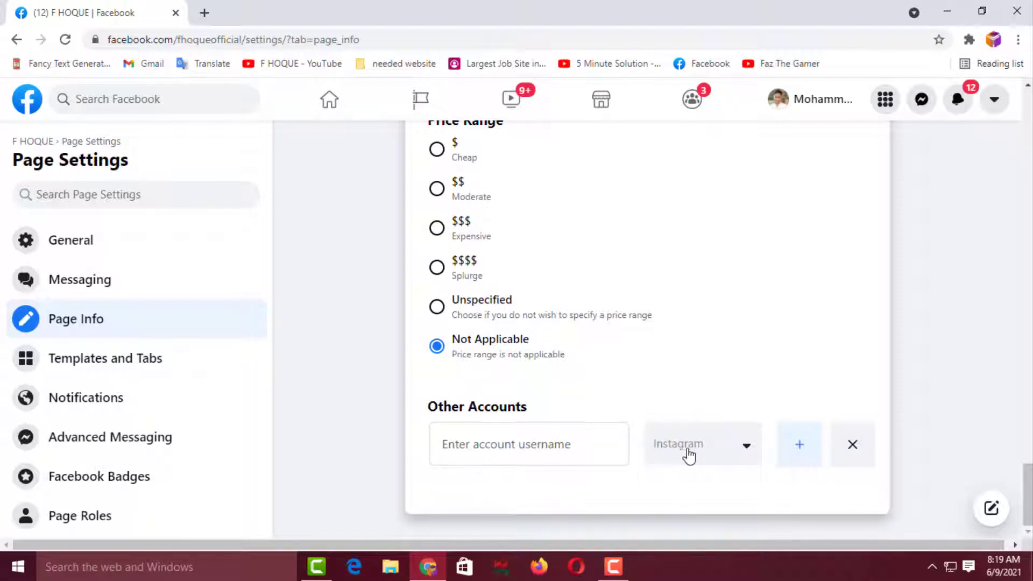
click(747, 451)
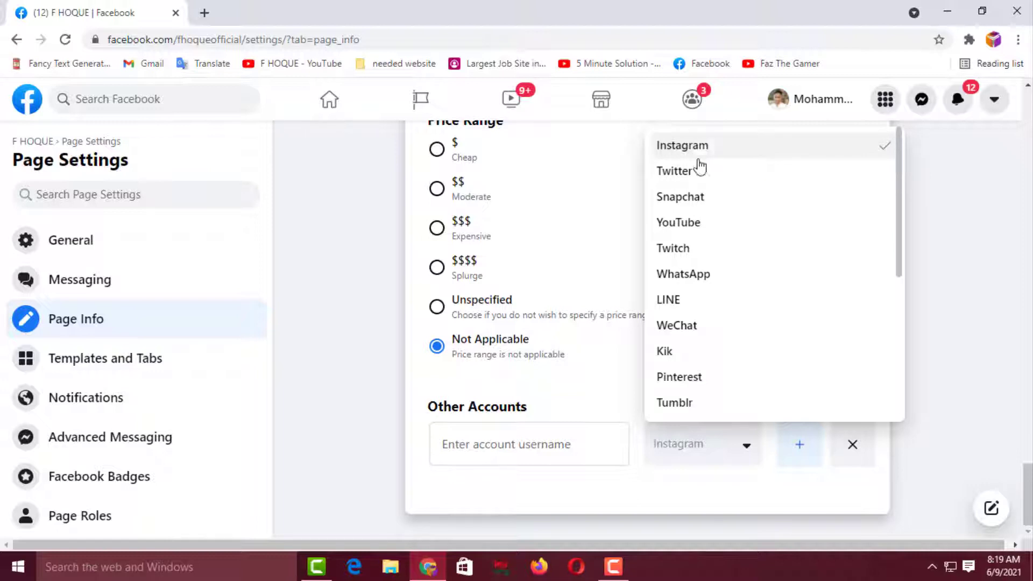
click(505, 446)
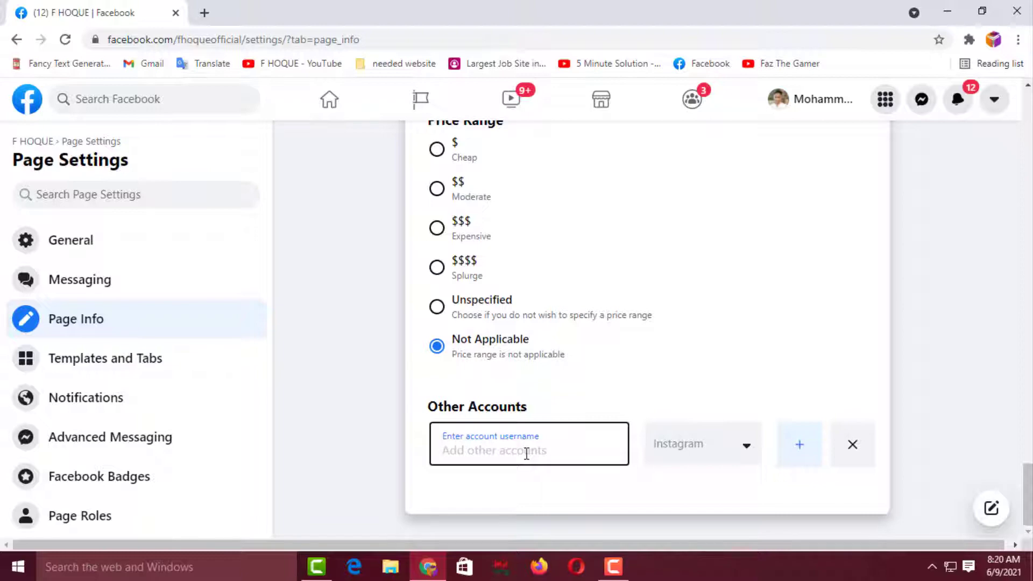
click(731, 409)
key(Home)
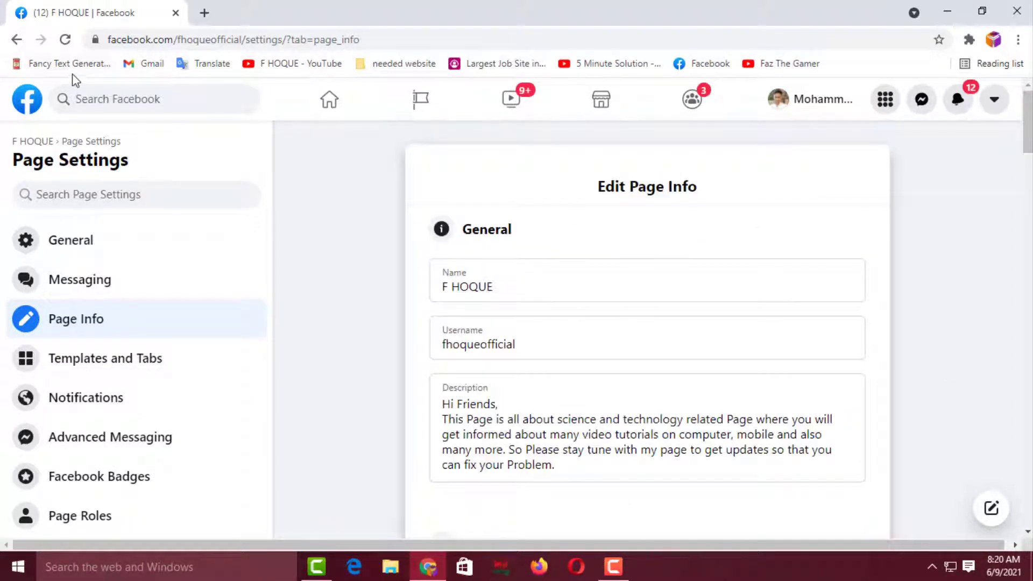
Step: Go back twice to the F HOQUE page and scroll down to its About details
click(17, 40)
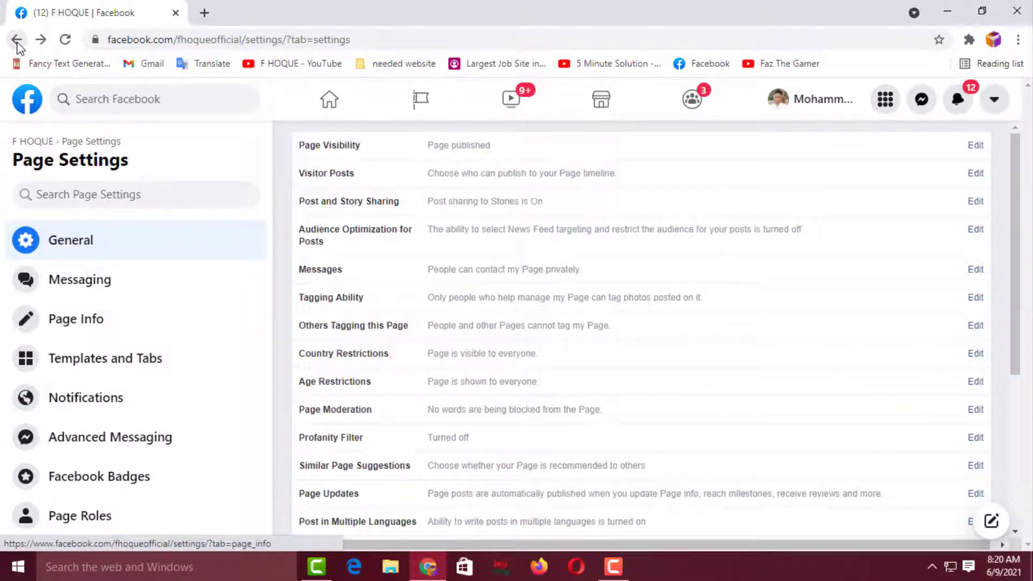
click(16, 41)
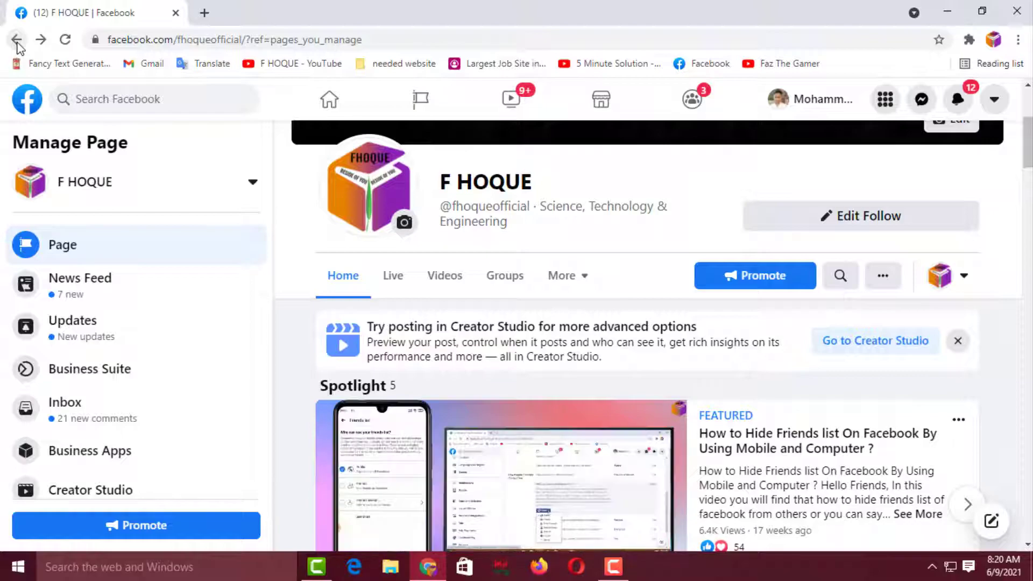
drag(1027, 141, 1027, 355)
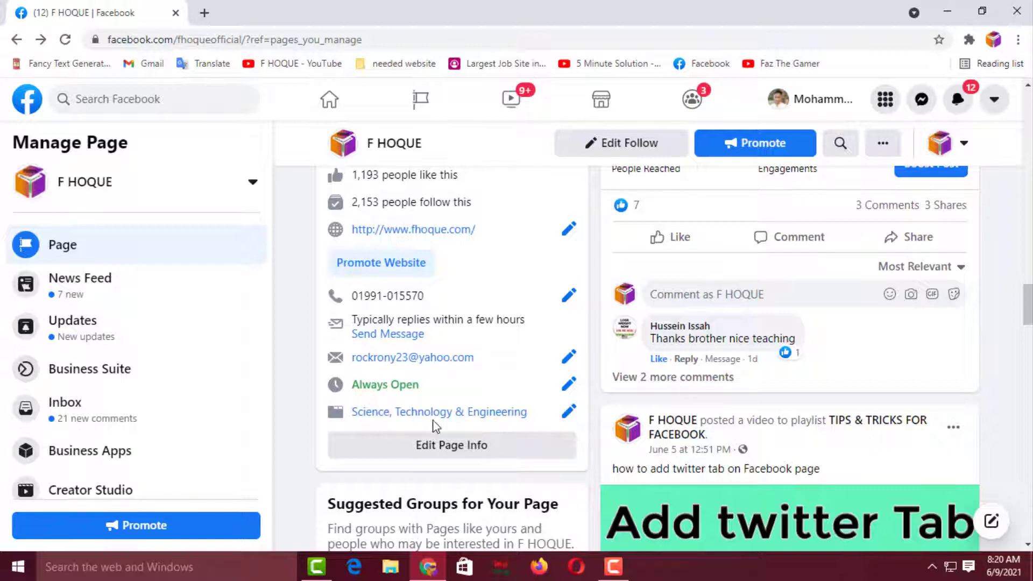
Step: Open Edit Page Info, switch to the More section, and scroll to Other Accounts
click(474, 453)
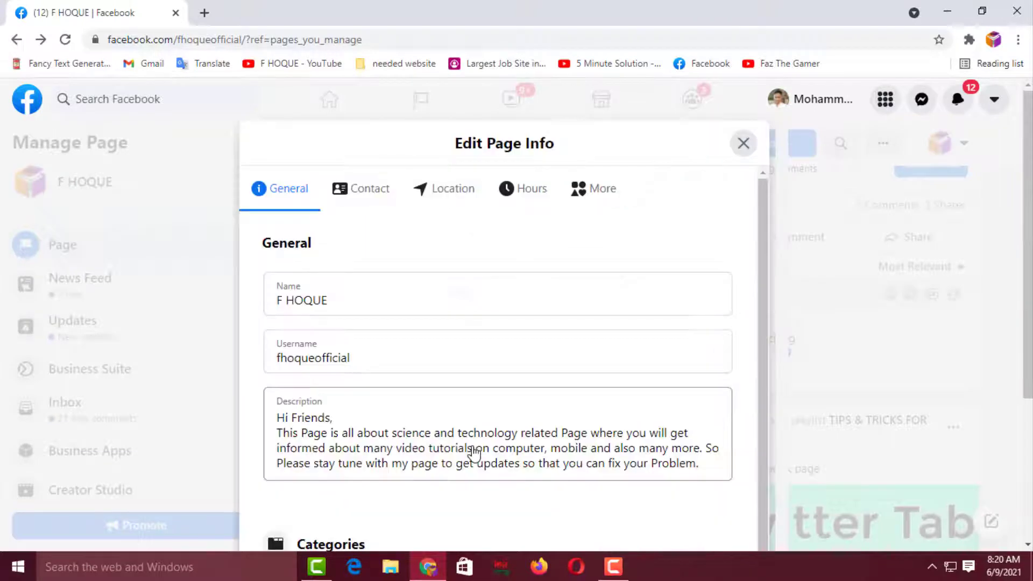
click(592, 201)
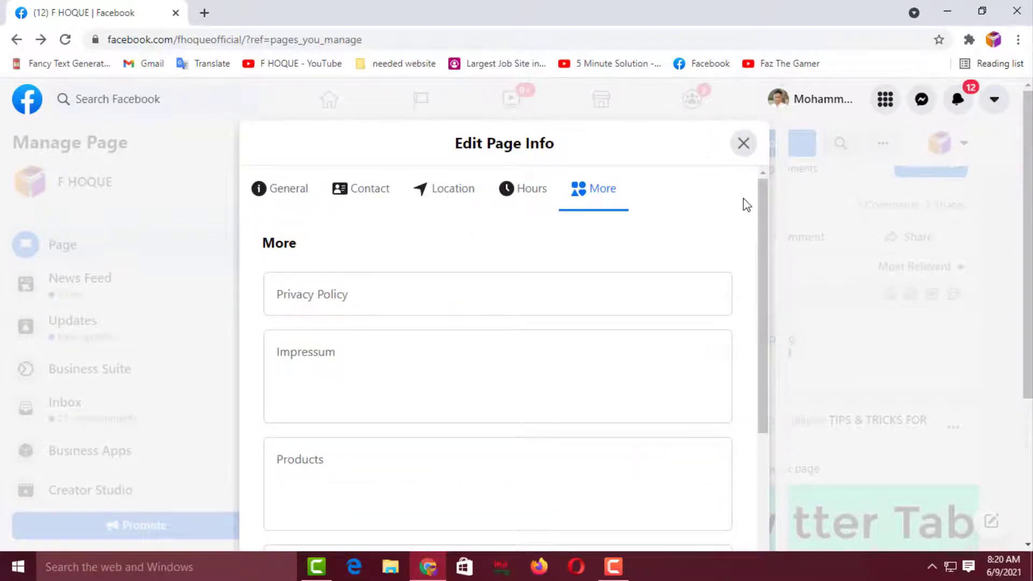
drag(768, 205, 776, 494)
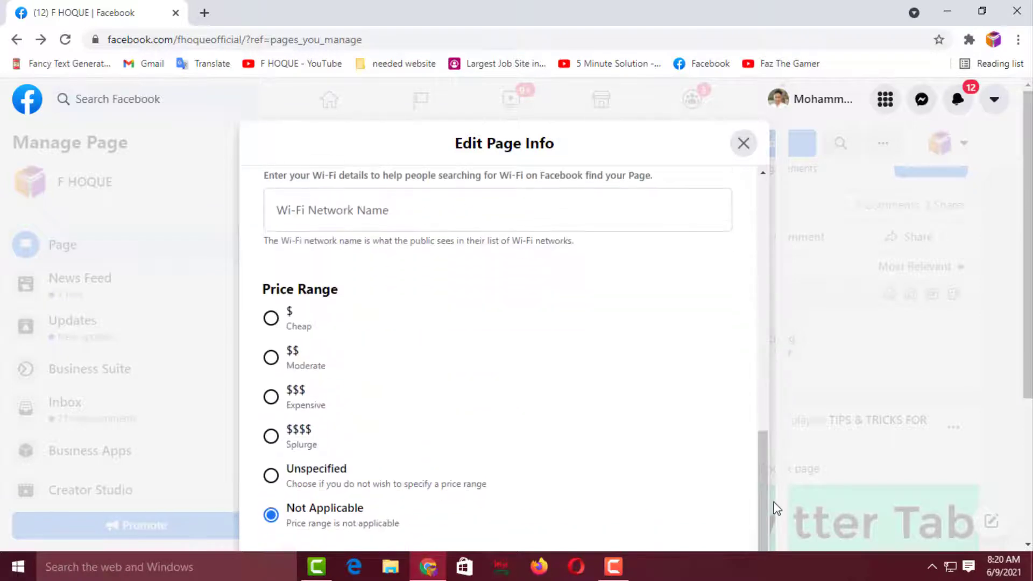
scroll(775, 500, down, 2)
scroll(1030, 438, down, 2)
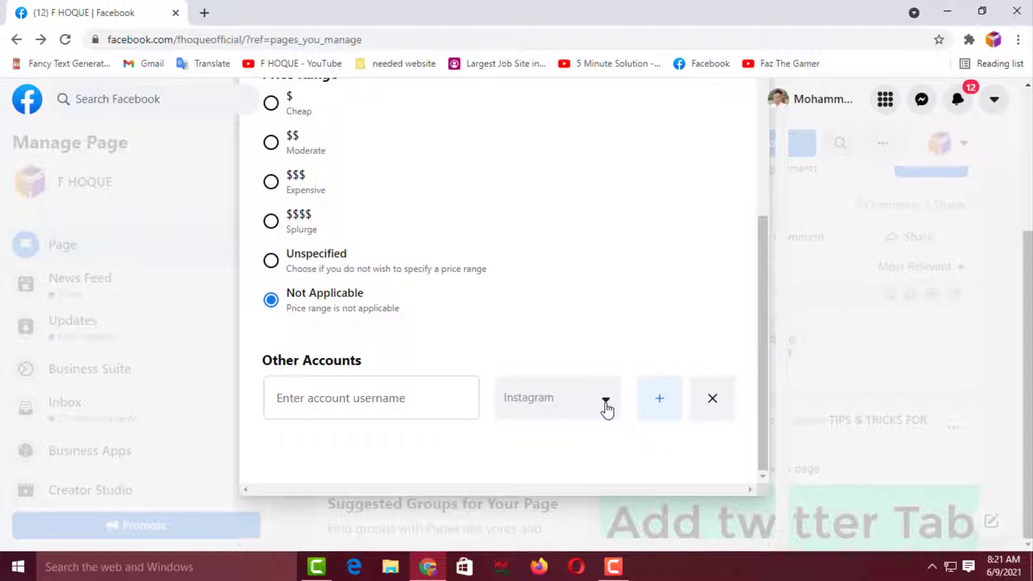
click(607, 409)
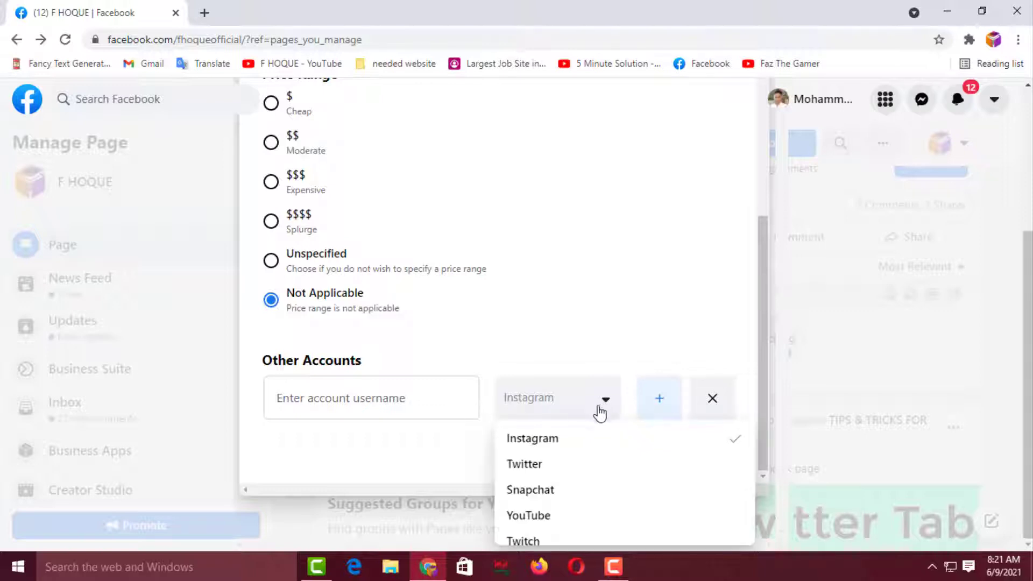
click(545, 464)
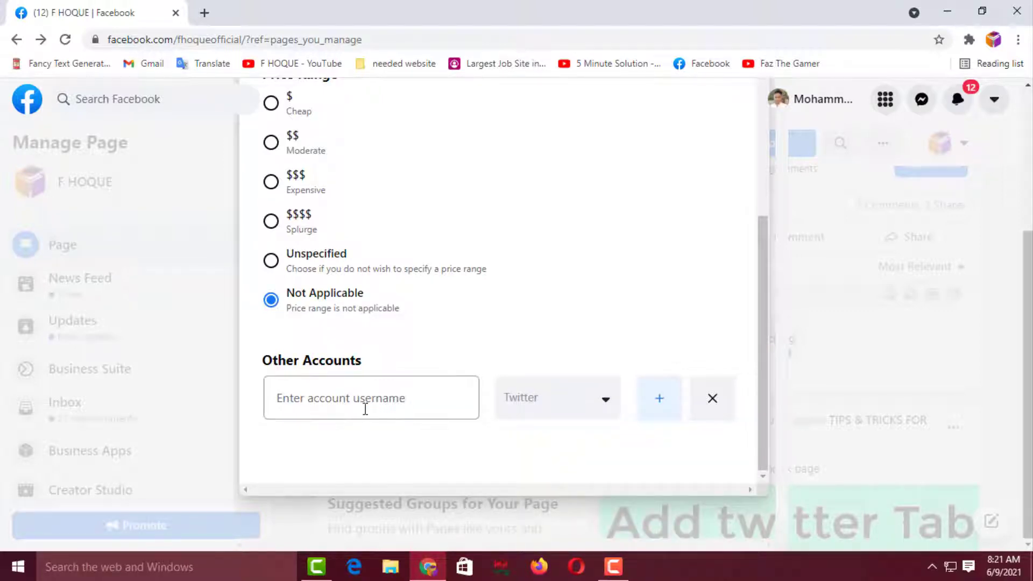
click(365, 409)
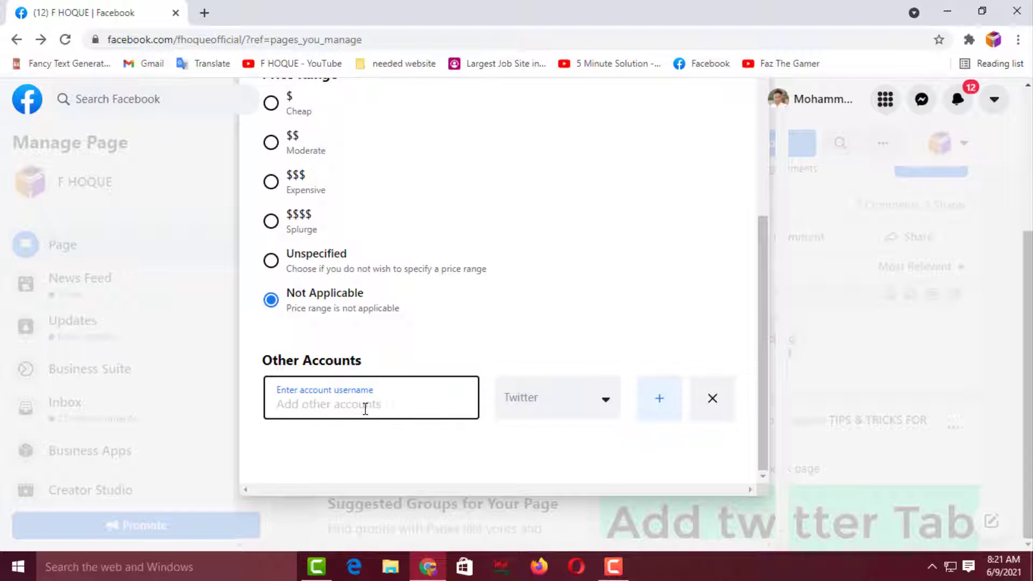
text(fazhoq)
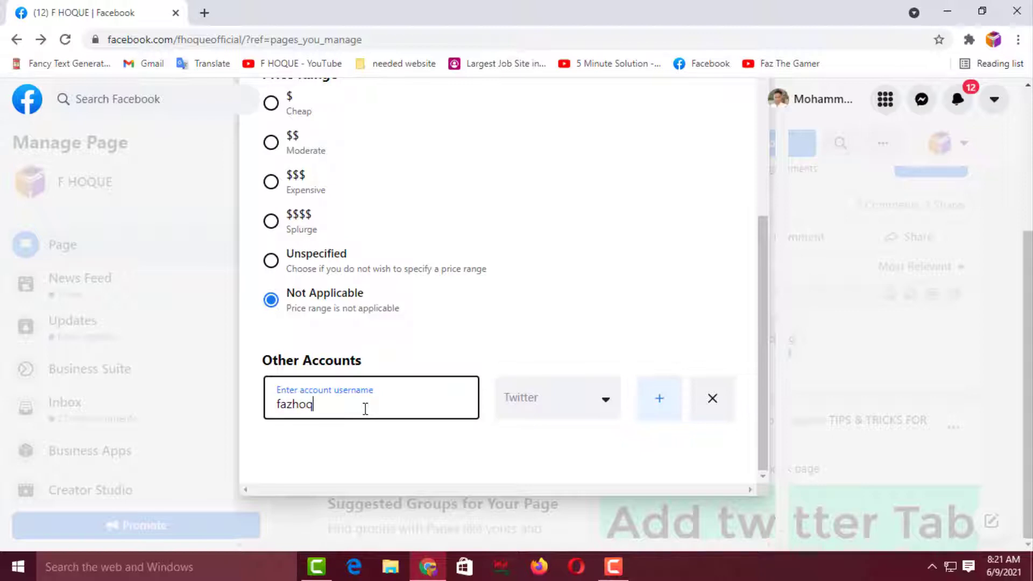
text(ue21)
click(439, 450)
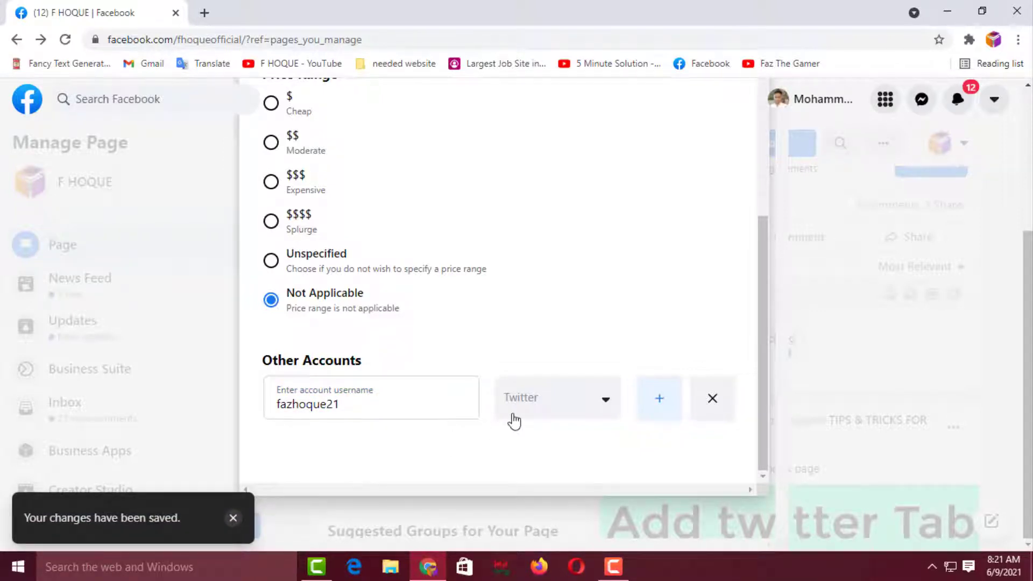
click(332, 419)
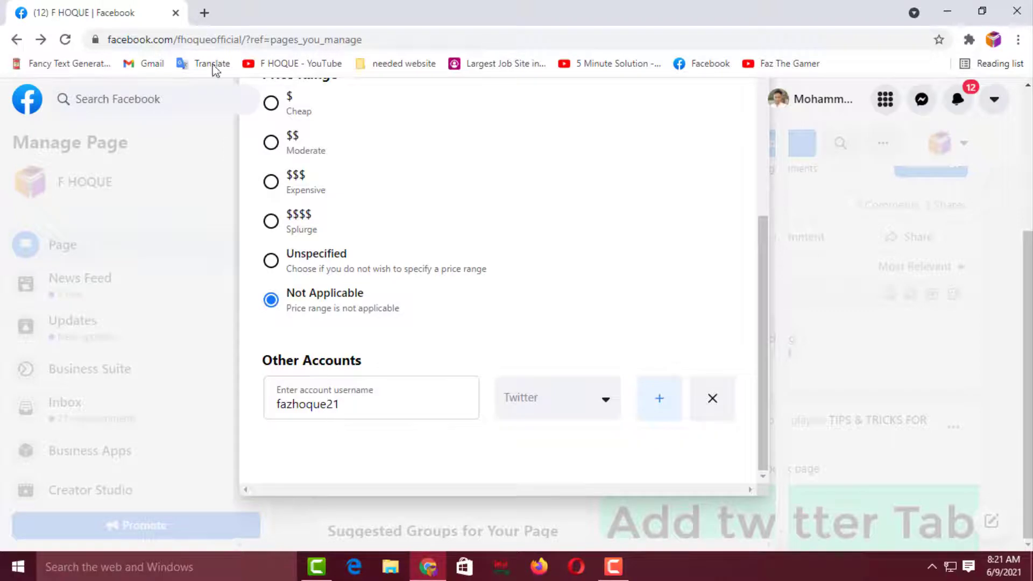
click(205, 13)
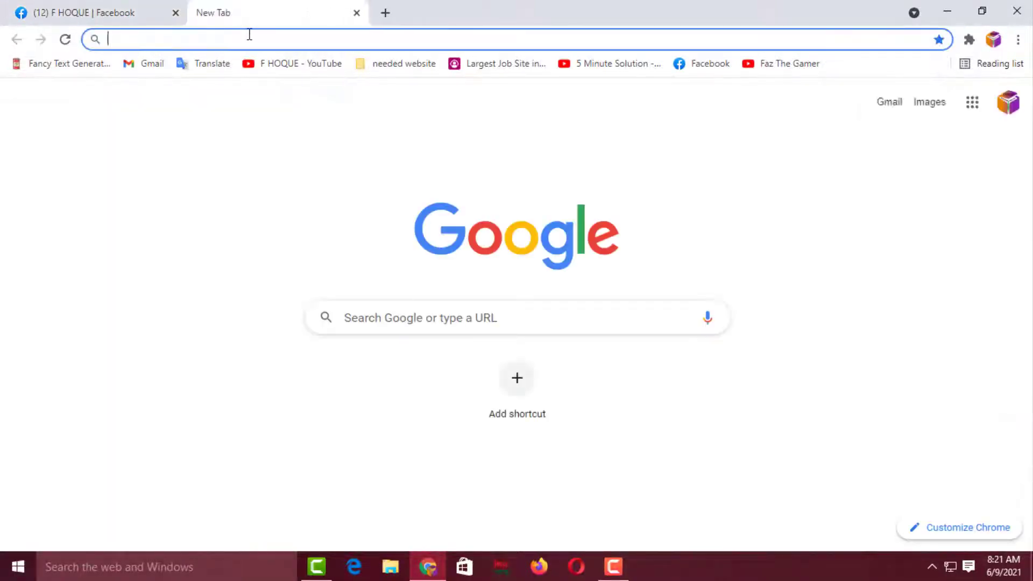
Step: Go to twitter.com, open the account's profile, copy its URL, and return to the Facebook tab
text(twitter.com)
key(Return)
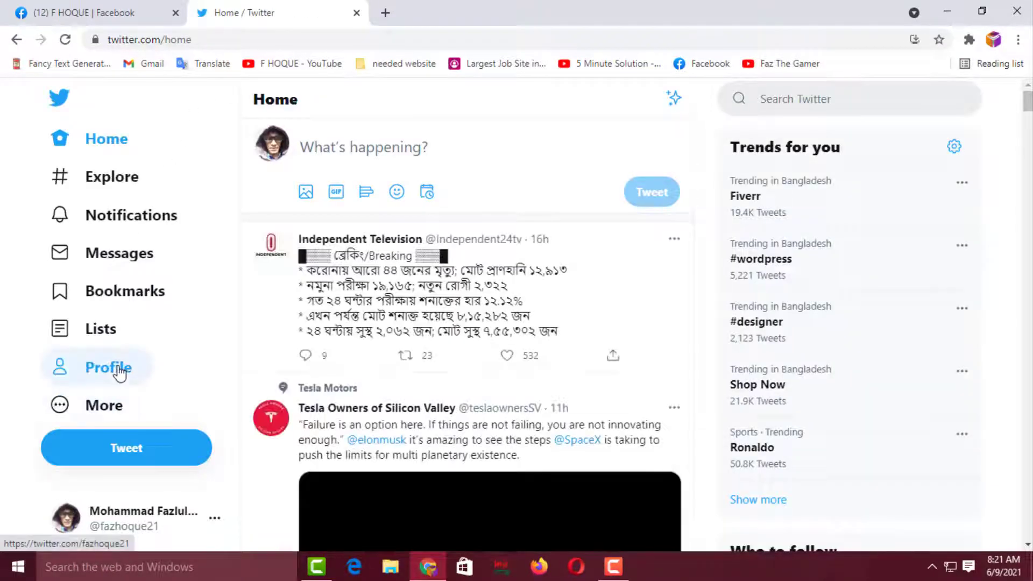
click(119, 370)
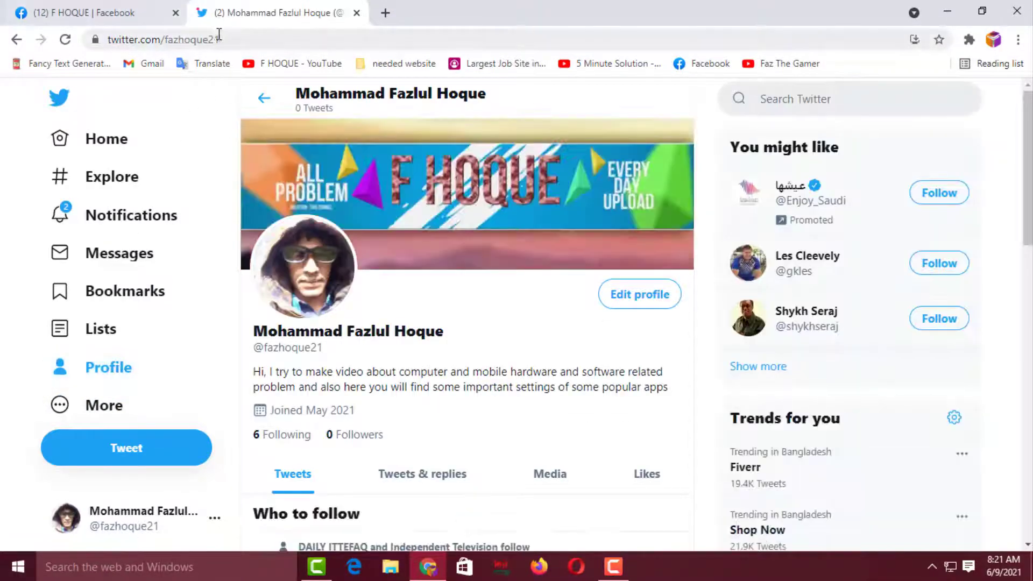
click(224, 39)
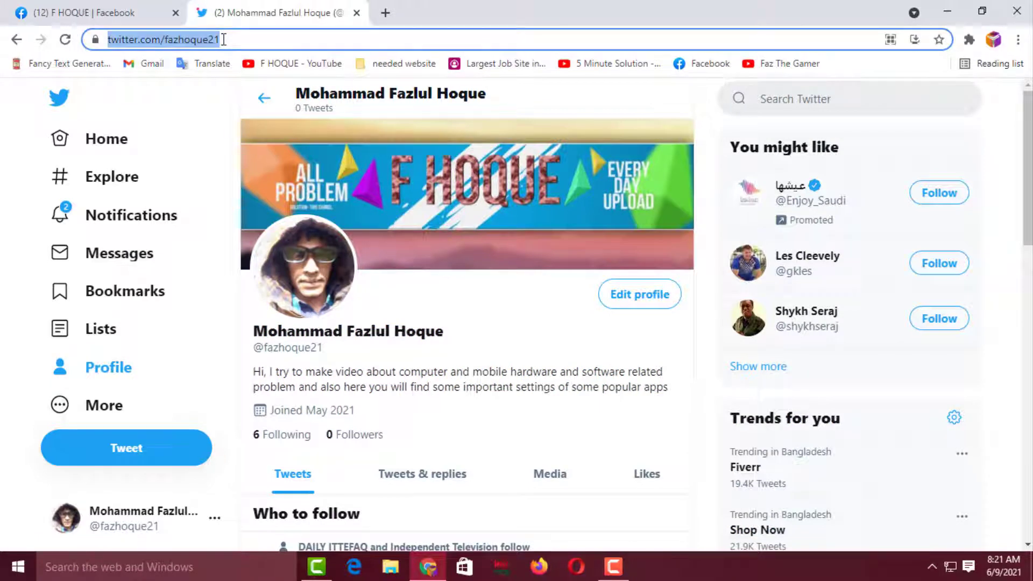
right_click(200, 41)
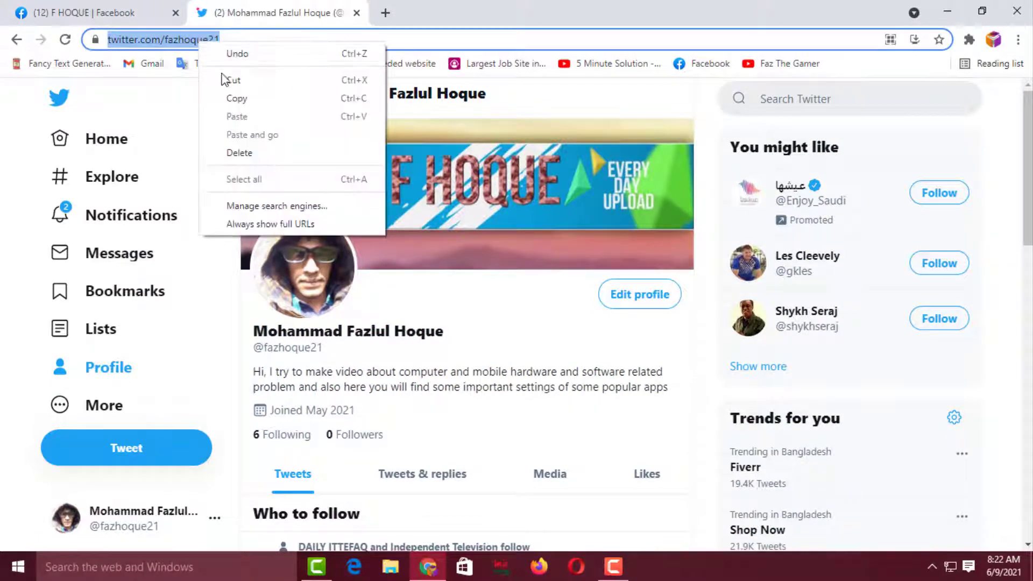
click(237, 98)
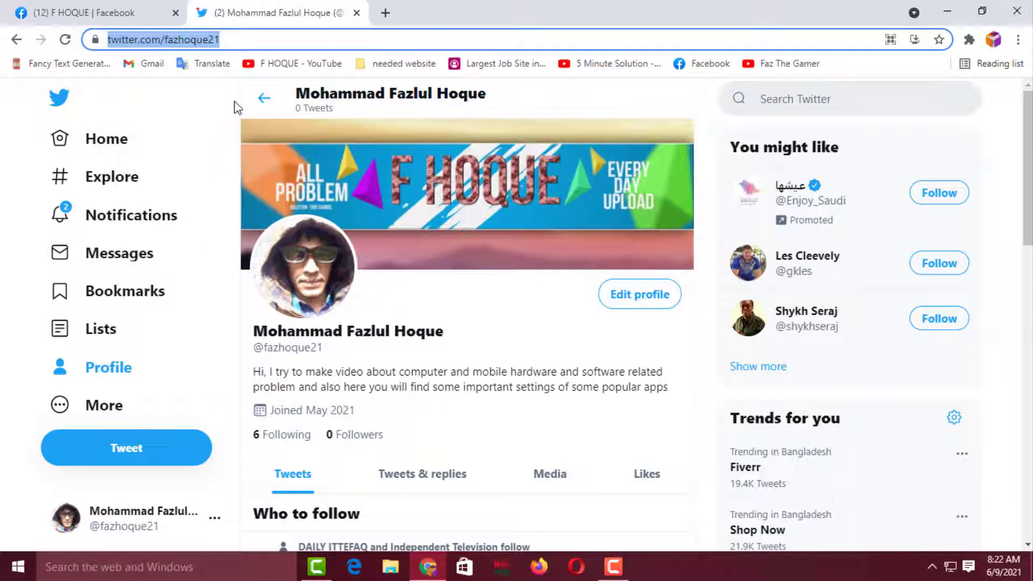
click(124, 7)
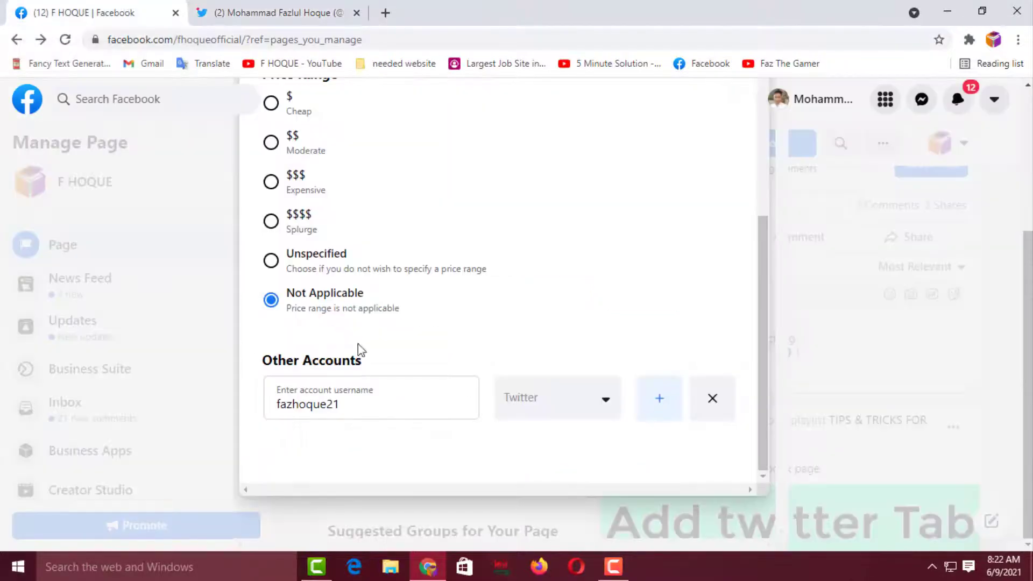
click(372, 391)
double_click(314, 404)
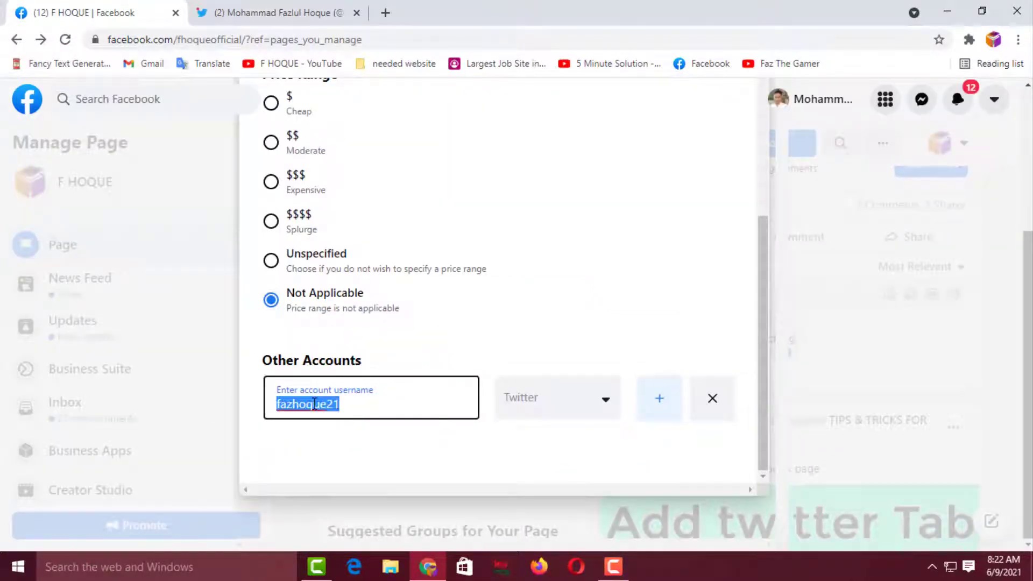
right_click(314, 405)
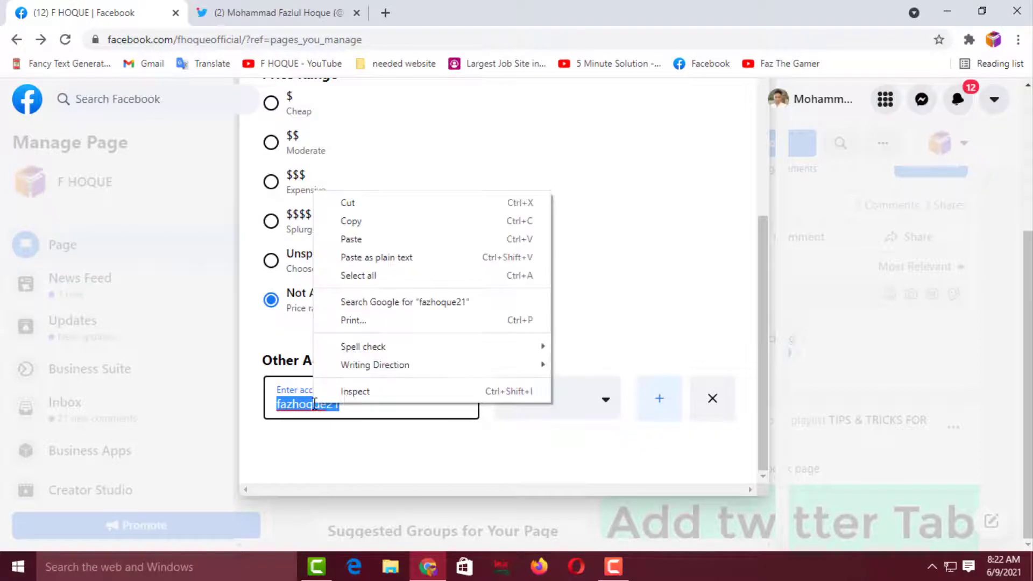
click(374, 240)
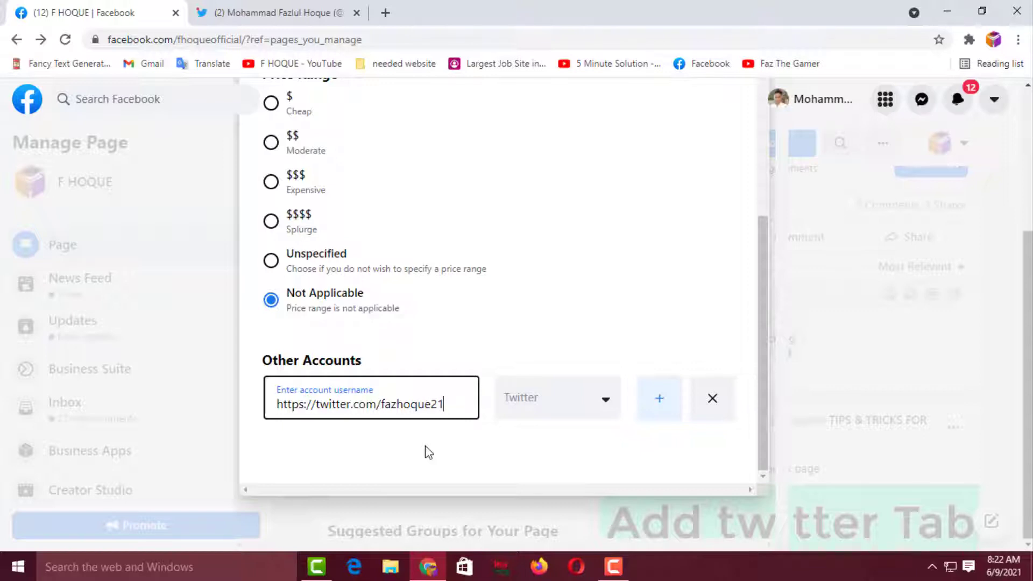
click(380, 404)
key(shift+Home)
key(BackSpace)
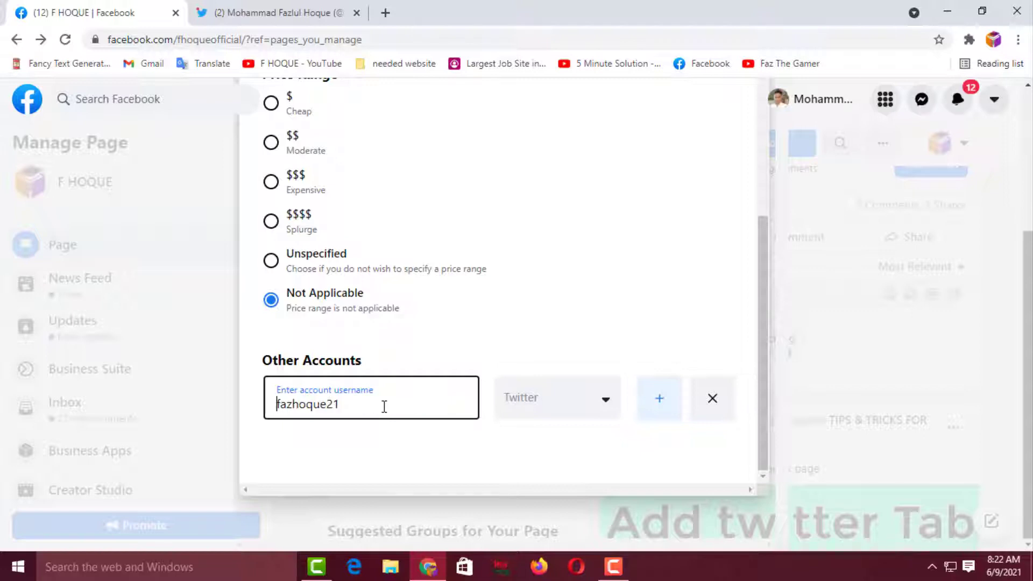
click(402, 450)
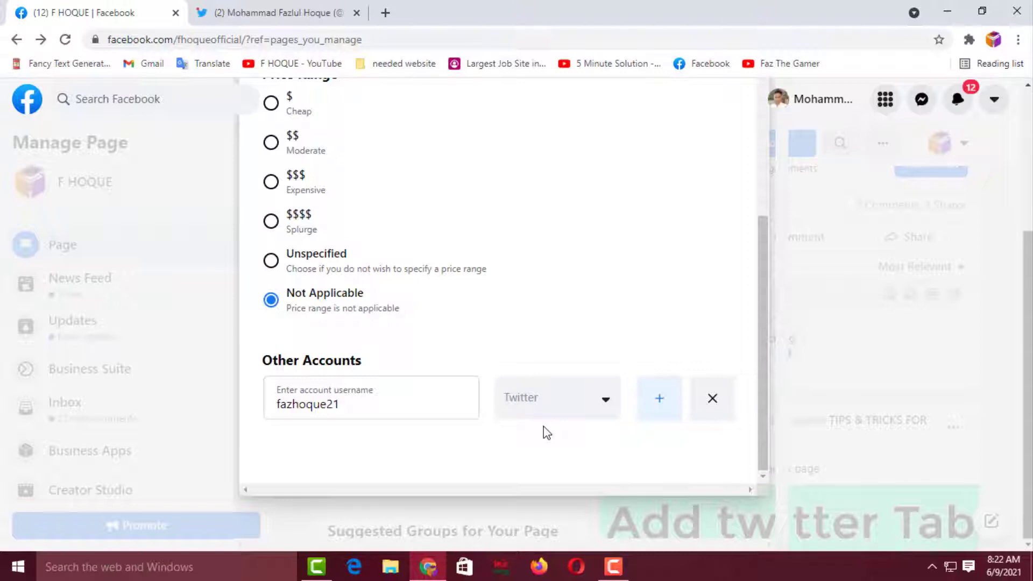
click(658, 403)
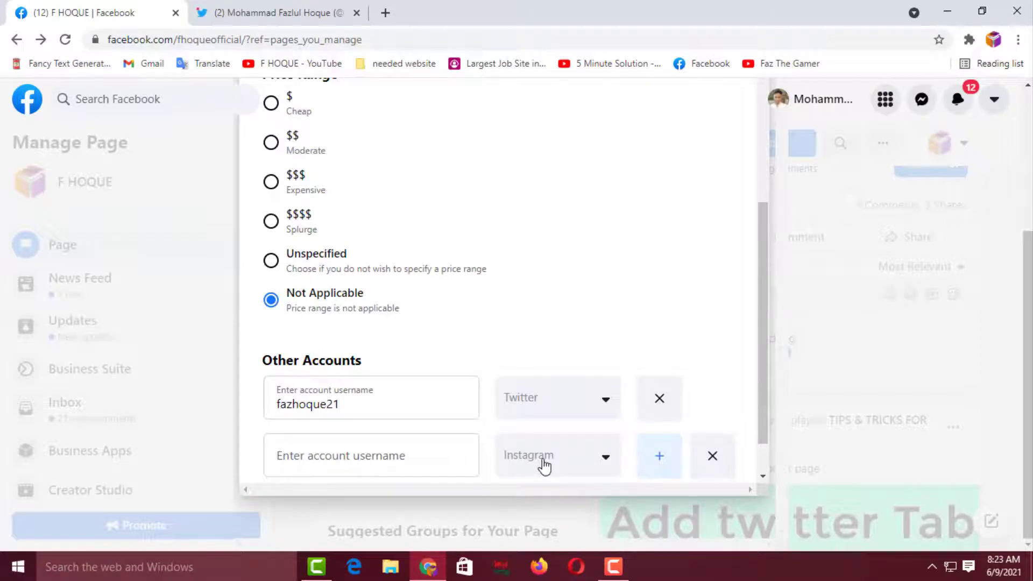
click(365, 457)
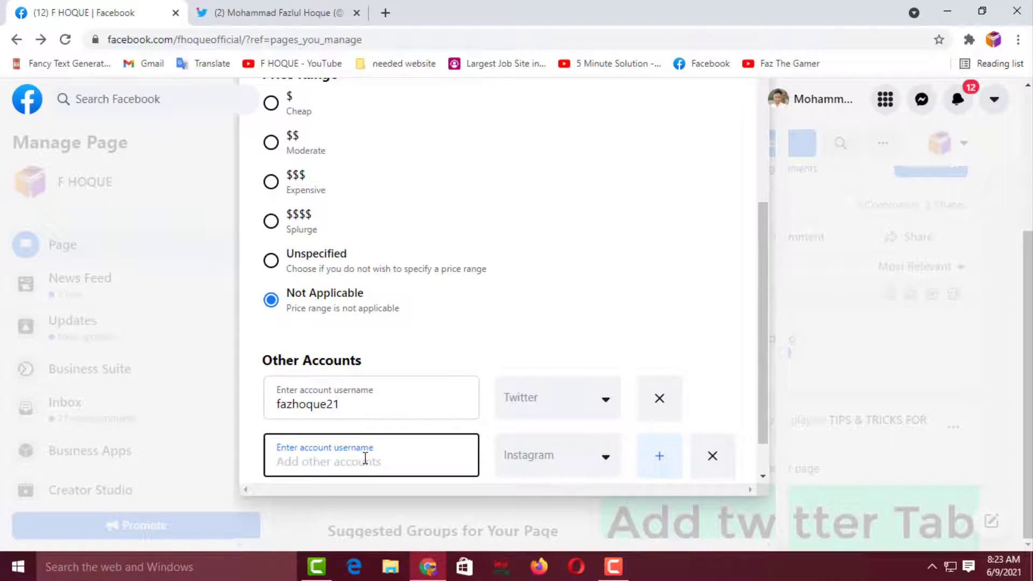
text(fazhoque21)
drag(759, 291, 754, 375)
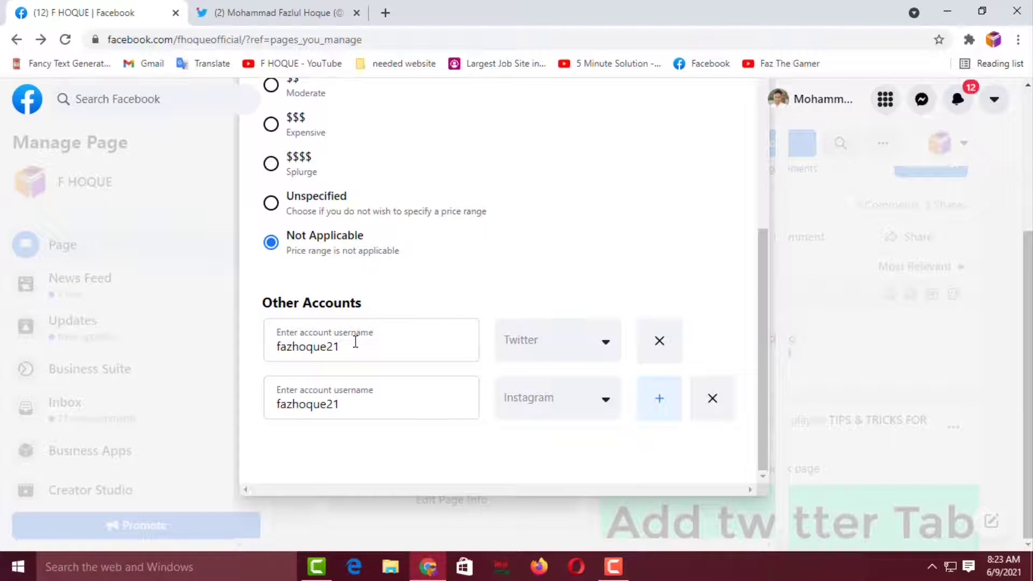
Step: Open instagram.com in a new tab, go to the account's profile, copy its URL, and return to Facebook
click(385, 13)
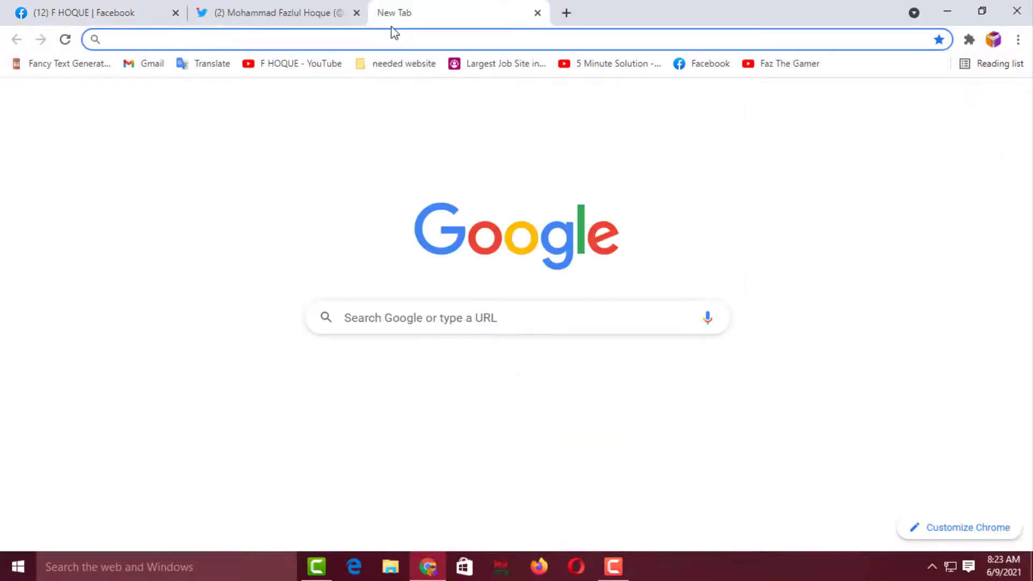
text(ins)
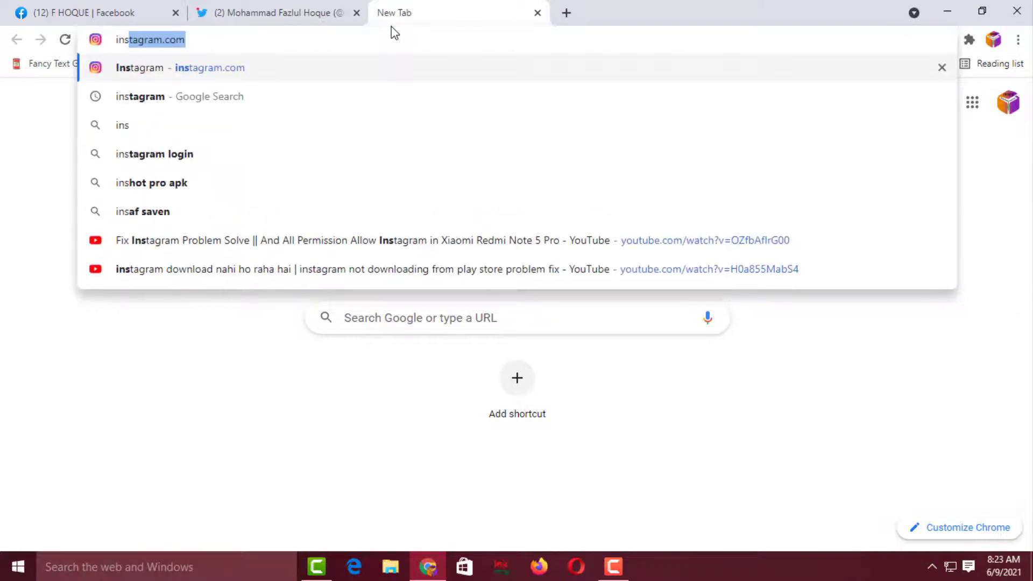
key(Right)
key(Return)
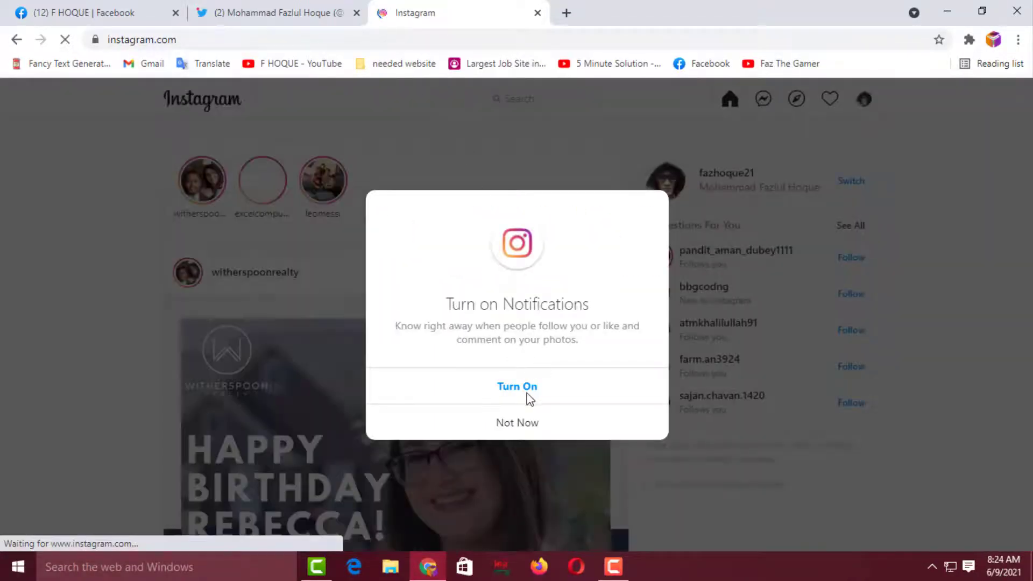
click(526, 394)
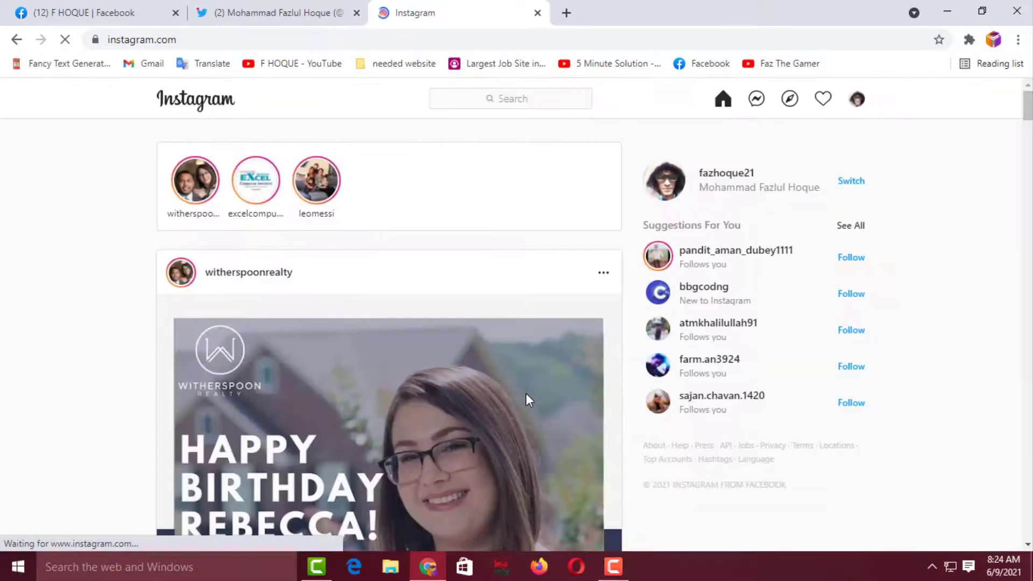
click(857, 100)
click(758, 132)
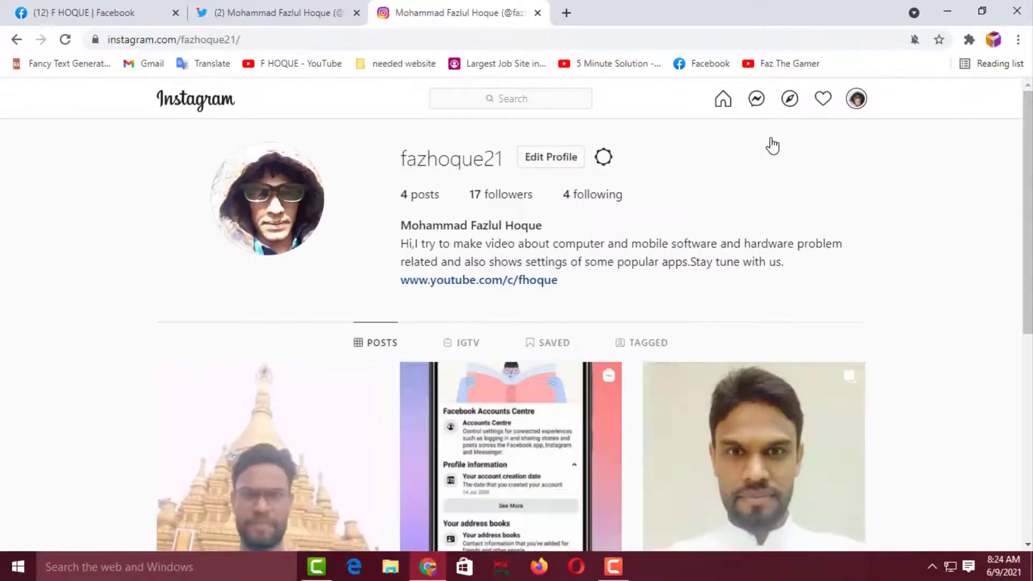
click(267, 40)
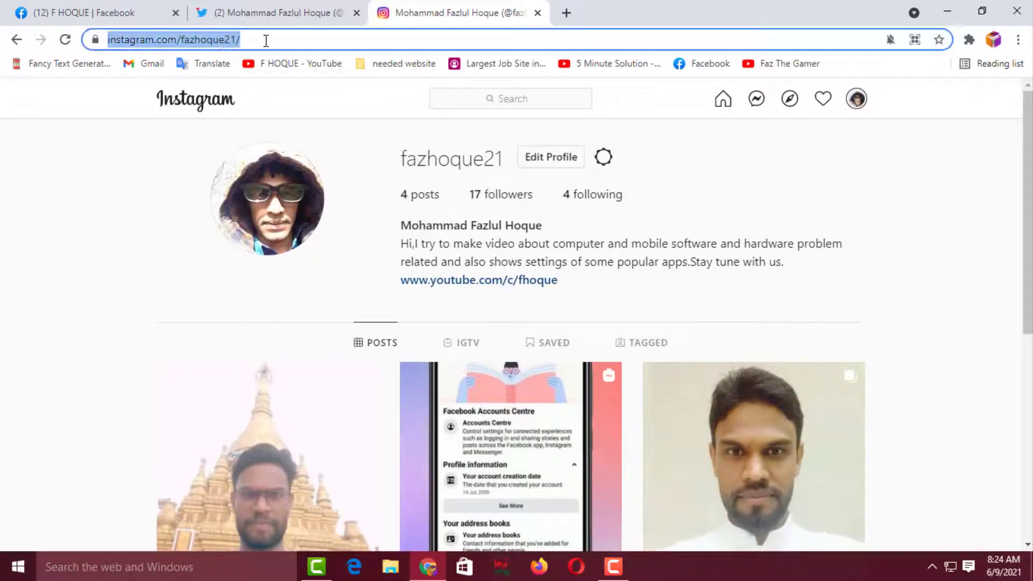
right_click(215, 41)
click(256, 96)
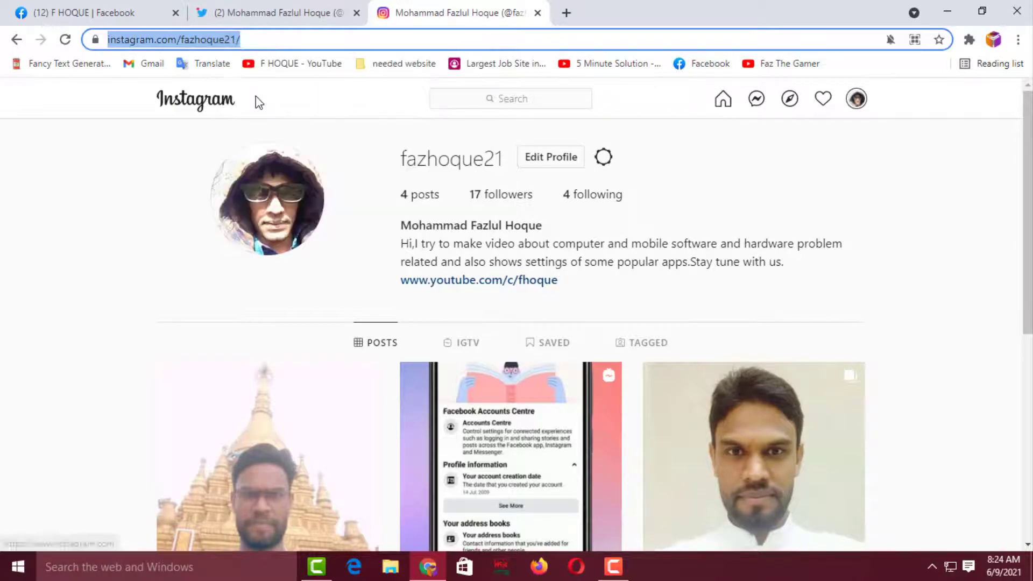
click(129, 12)
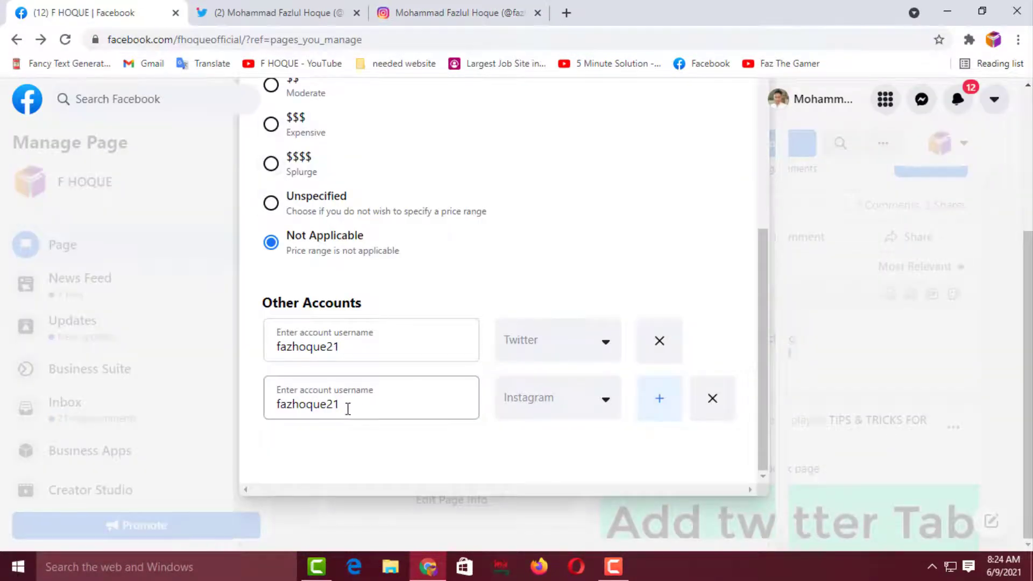
Step: Paste the Instagram profile URL, trim it to just the username, save, and add a third account row
drag(345, 404, 238, 407)
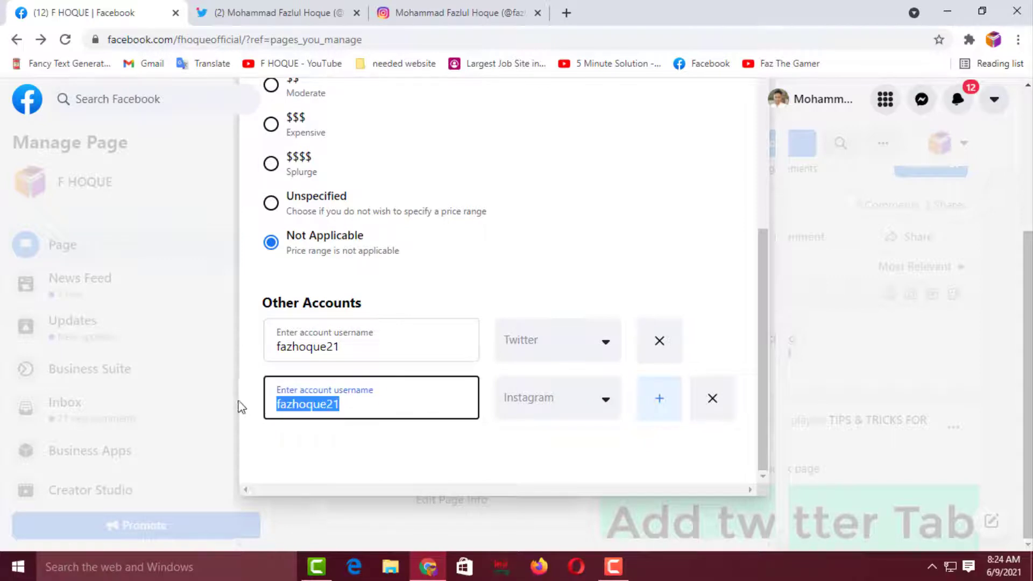
right_click(312, 406)
click(373, 245)
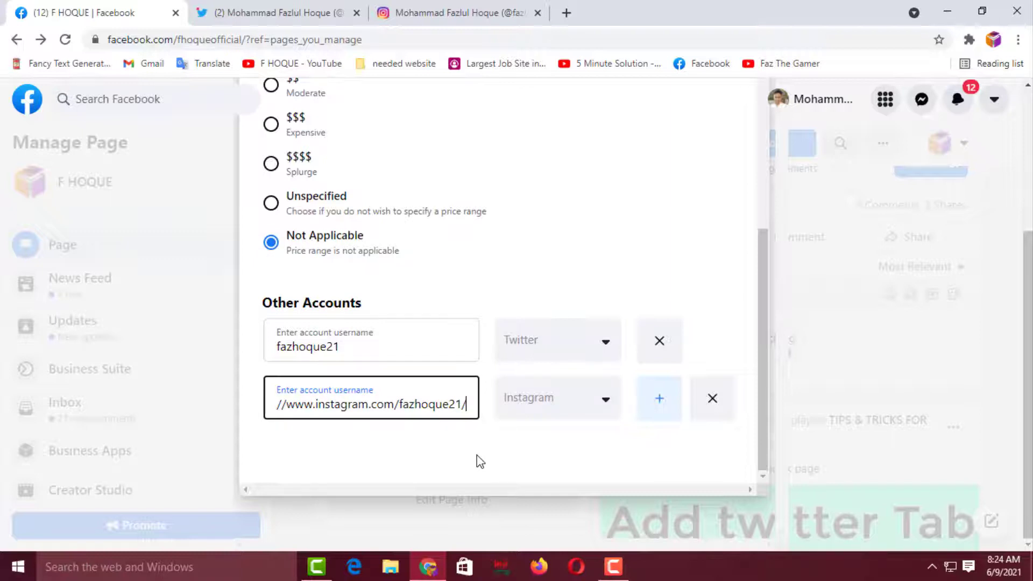
key(BackSpace)
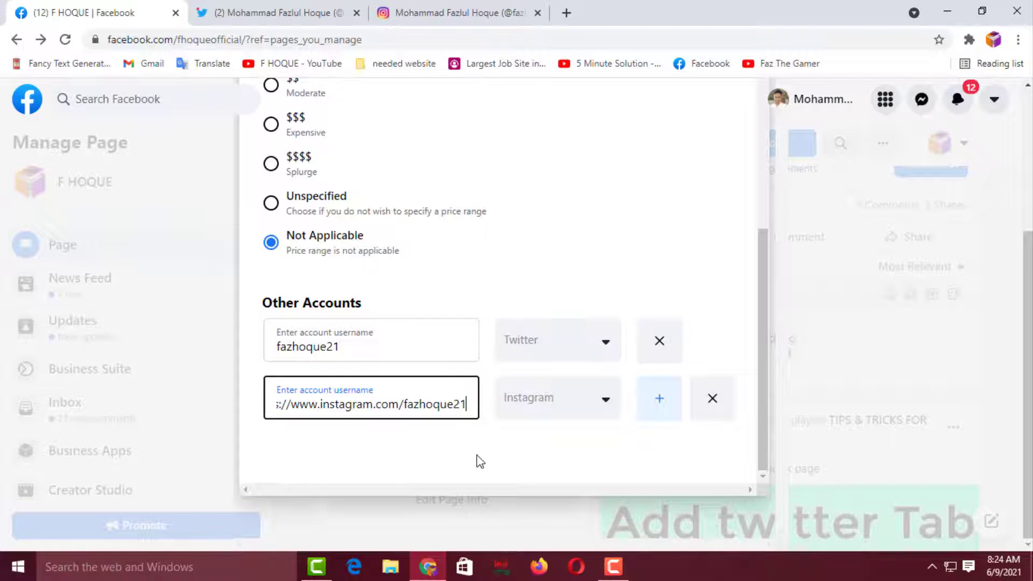
click(402, 404)
key(BackSpace)
key(BackSpace)
key(BackSpace)
key(BackSpace)
key(BackSpace)
key(BackSpace)
key(BackSpace)
key(BackSpace)
key(BackSpace)
key(BackSpace)
key(BackSpace)
key(BackSpace)
key(BackSpace)
key(BackSpace)
key(BackSpace)
key(BackSpace)
key(BackSpace)
key(BackSpace)
key(BackSpace)
key(BackSpace)
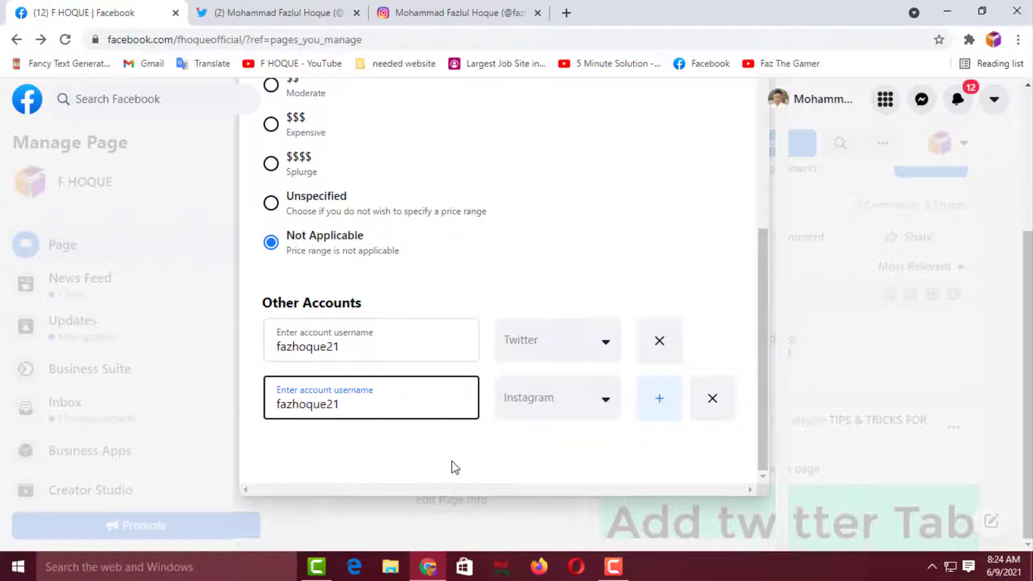
click(452, 447)
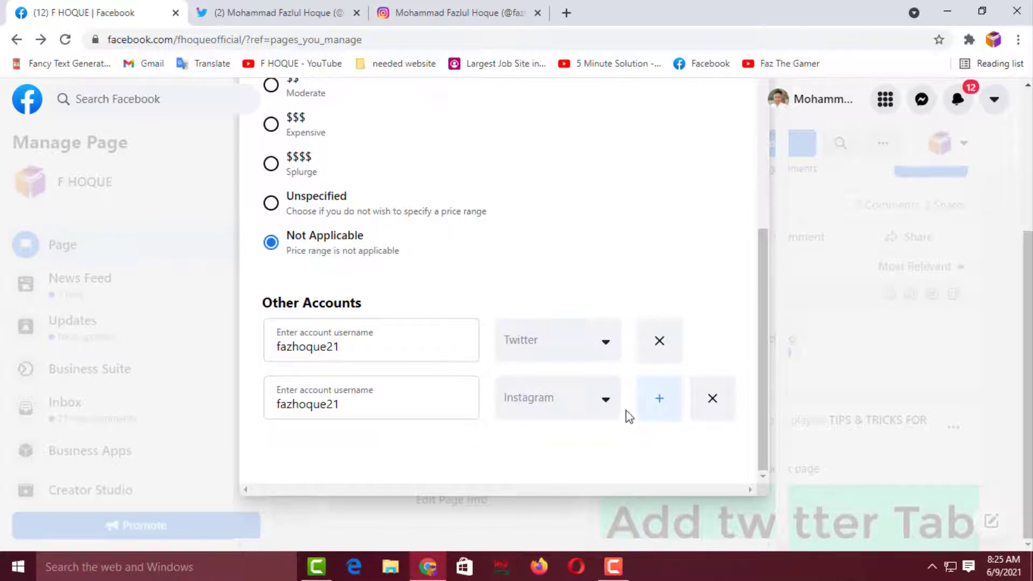
click(659, 399)
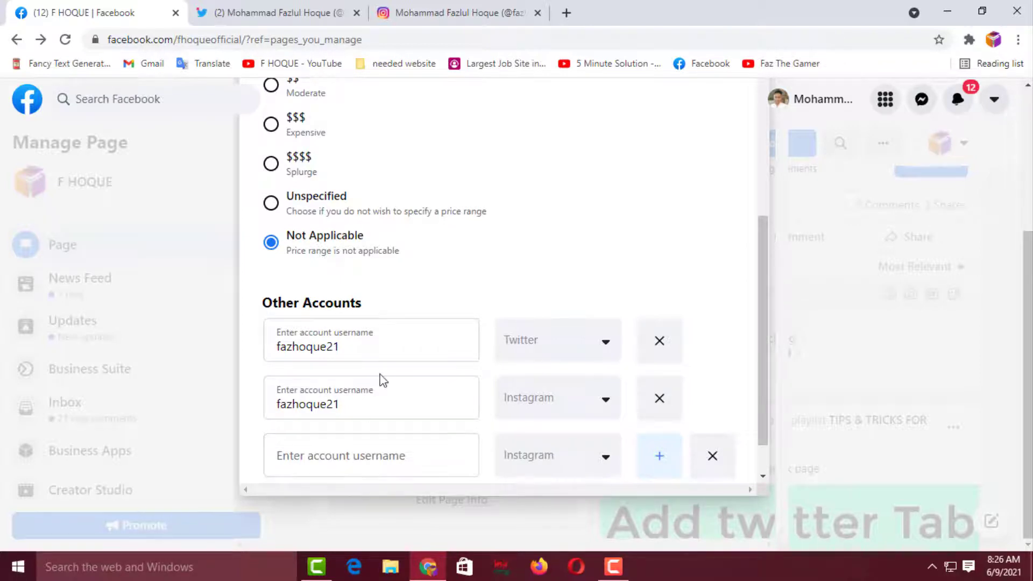
Step: Open the F HOQUE YouTube channel from the bookmark in a new tab and copy its URL
click(567, 12)
click(340, 67)
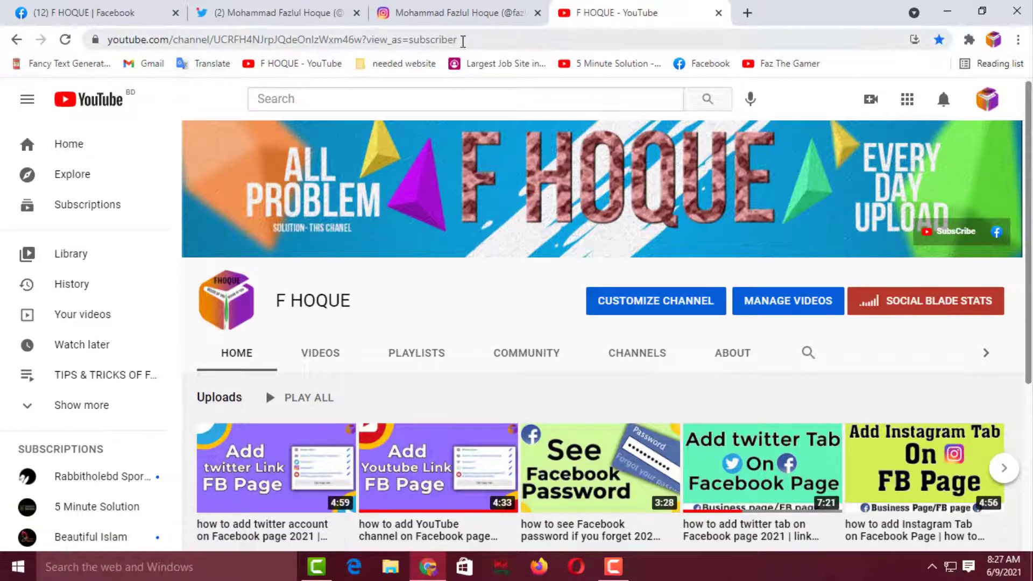
click(463, 40)
right_click(343, 41)
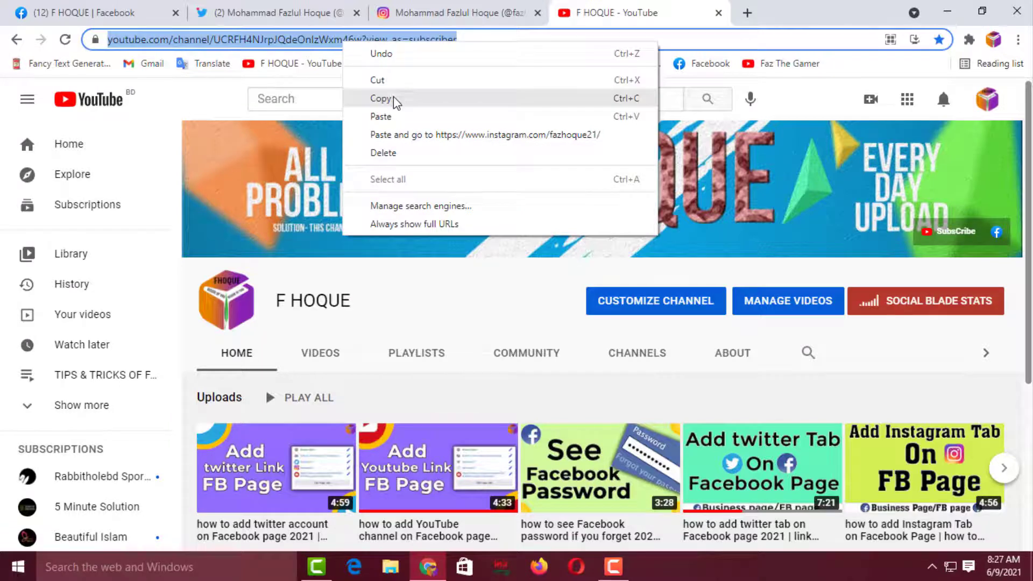
click(392, 99)
click(105, 7)
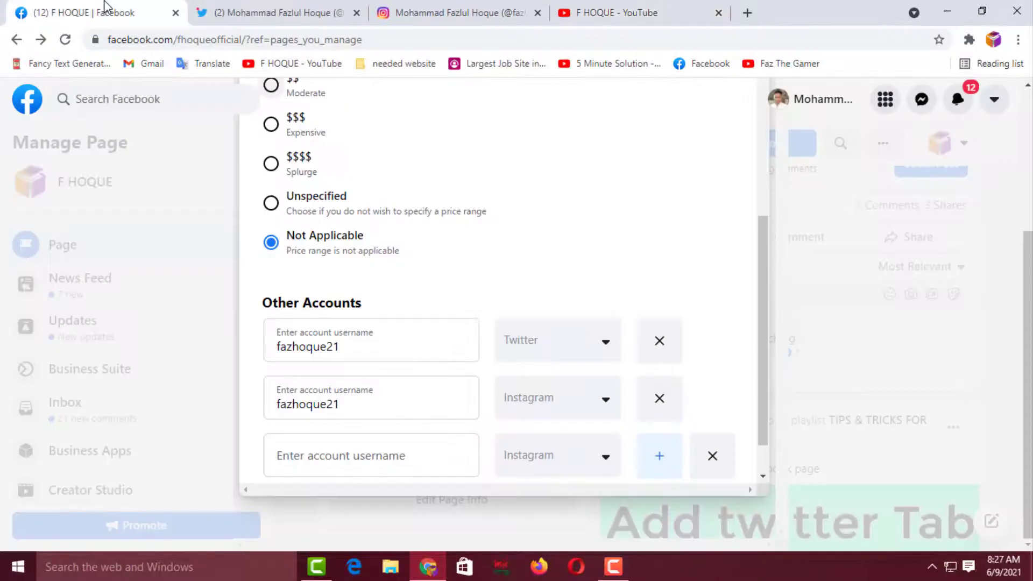
Step: Paste the YouTube channel URL into the third row, insert c/fhoque after channel/, and save
click(300, 456)
right_click(285, 468)
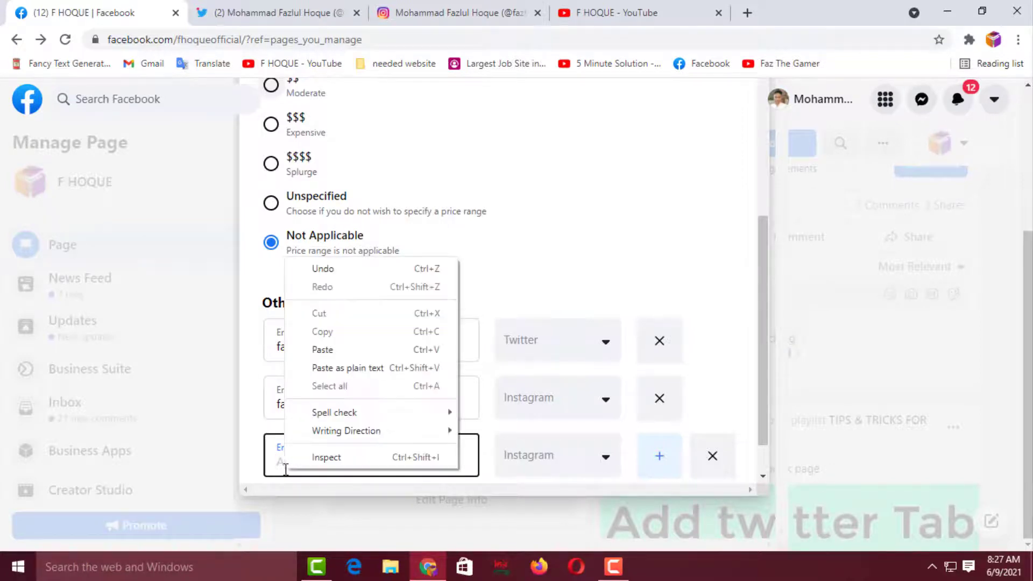
click(323, 350)
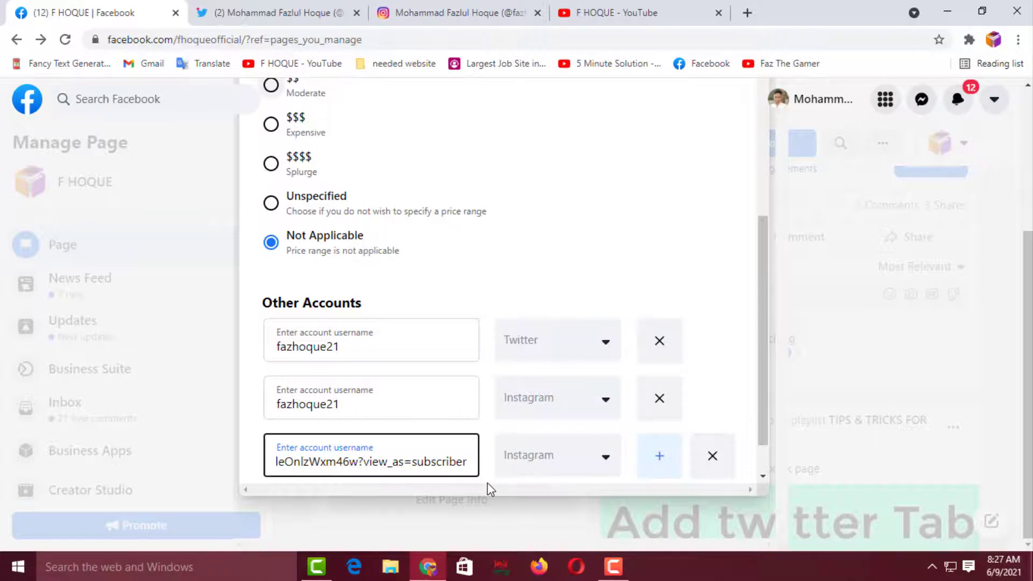
key(Left)
key(Left)
key(Left)
key(Left)
key(Left)
key(Left)
key(Left)
key(Left)
key(Left)
key(Left)
key(Left)
key(Left)
key(Left)
key(Left)
key(Left)
key(Left)
key(Left)
key(Left)
key(Left)
key(Left)
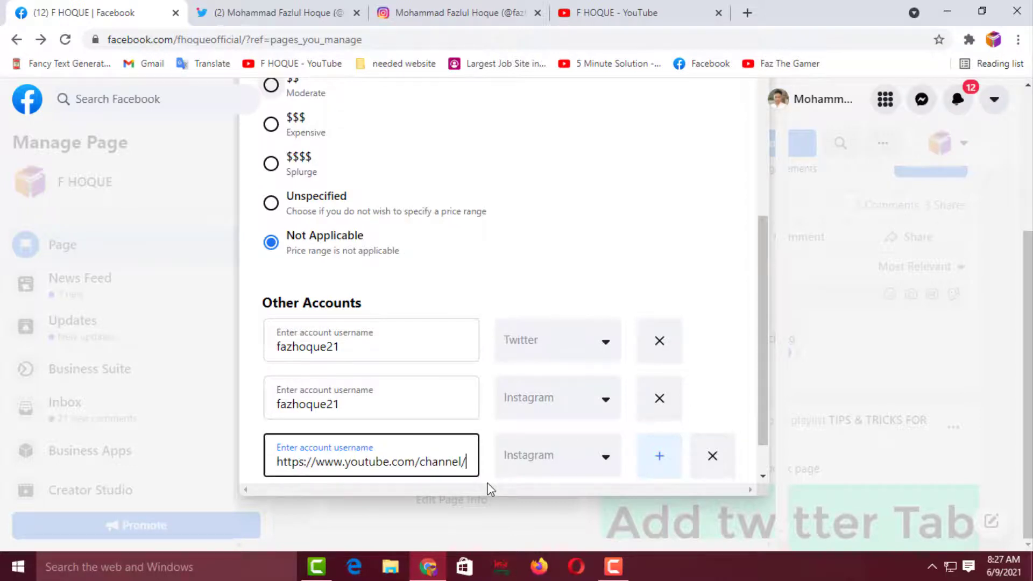
text(c)
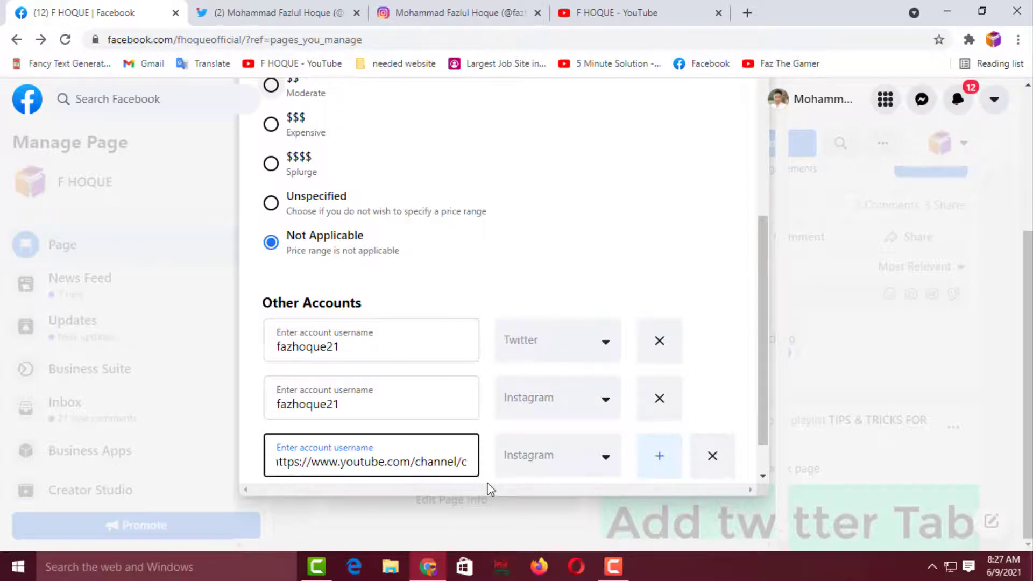
text(/fh)
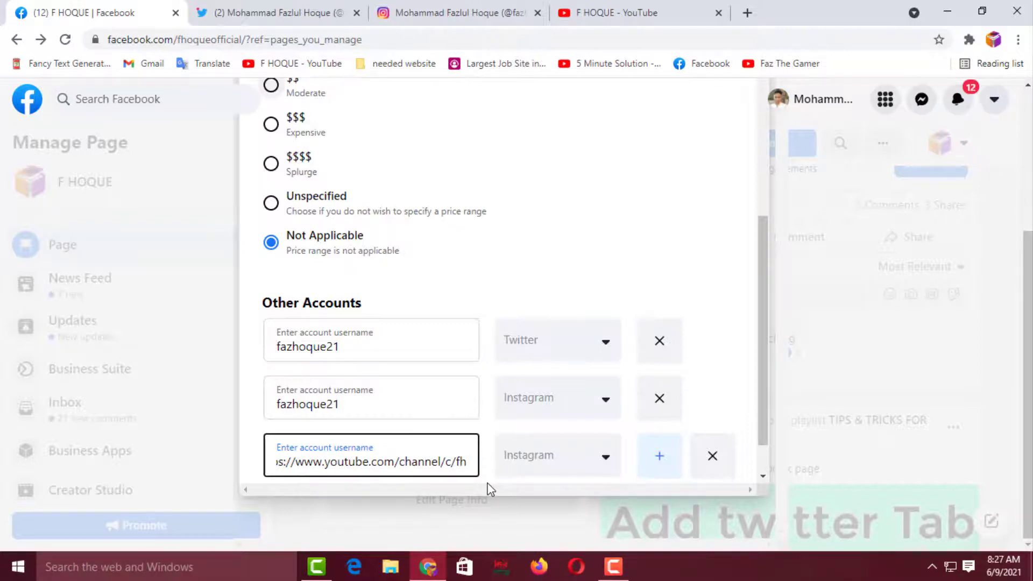
text(oque)
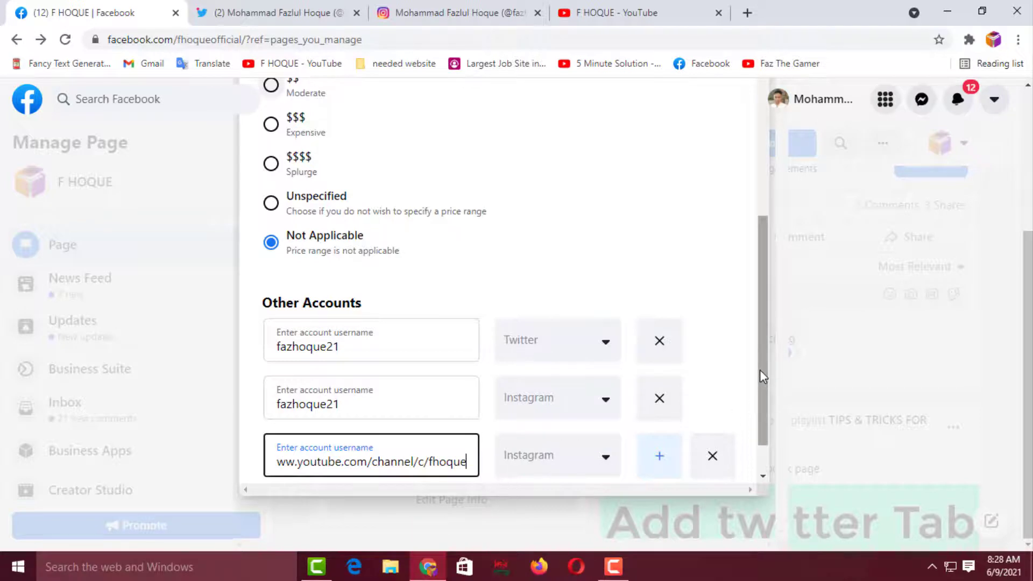
drag(760, 369, 760, 411)
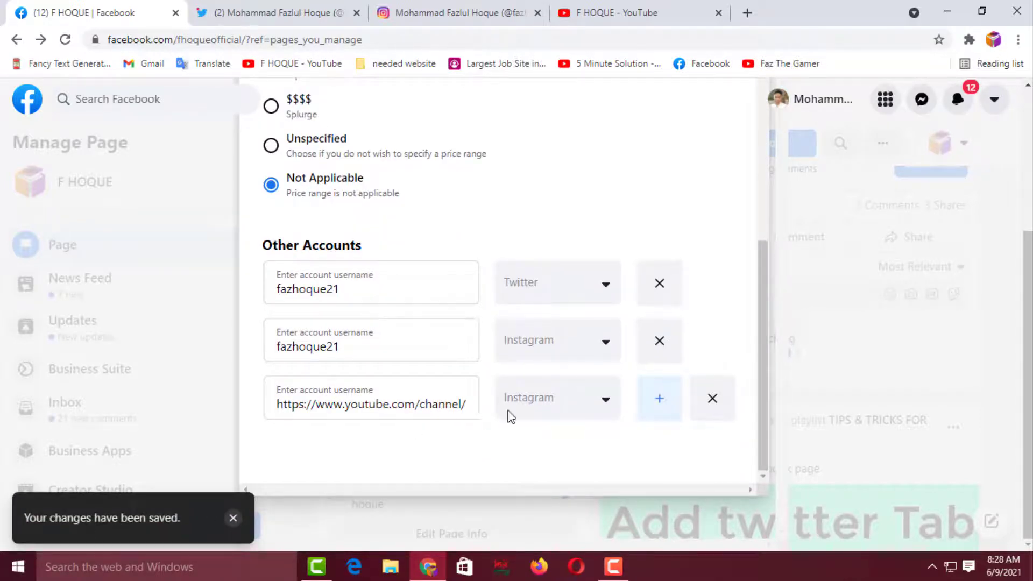
Step: Change the third Other Accounts row's platform from Instagram to YouTube
click(606, 407)
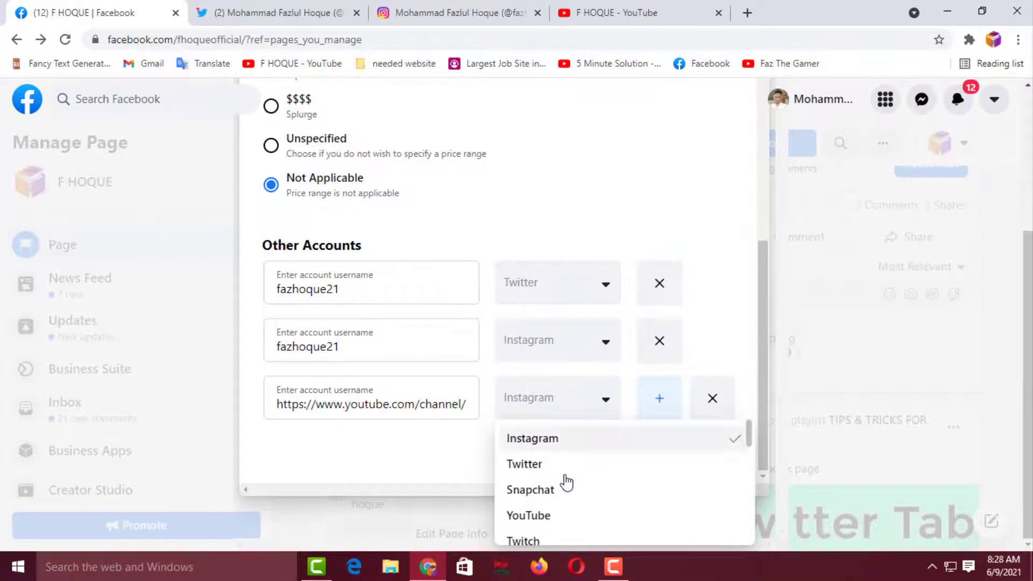
click(556, 516)
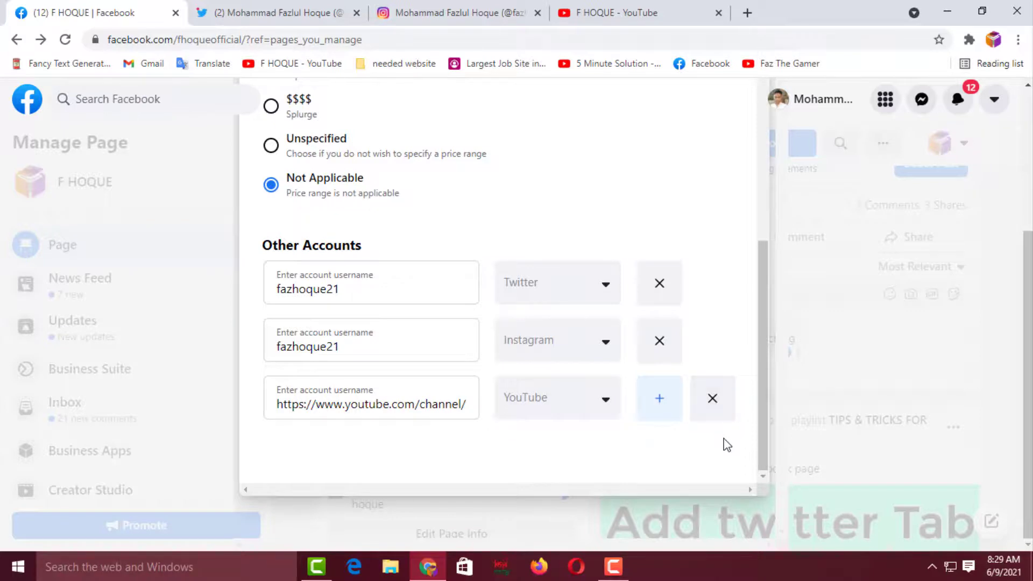
scroll(726, 444, up, 10)
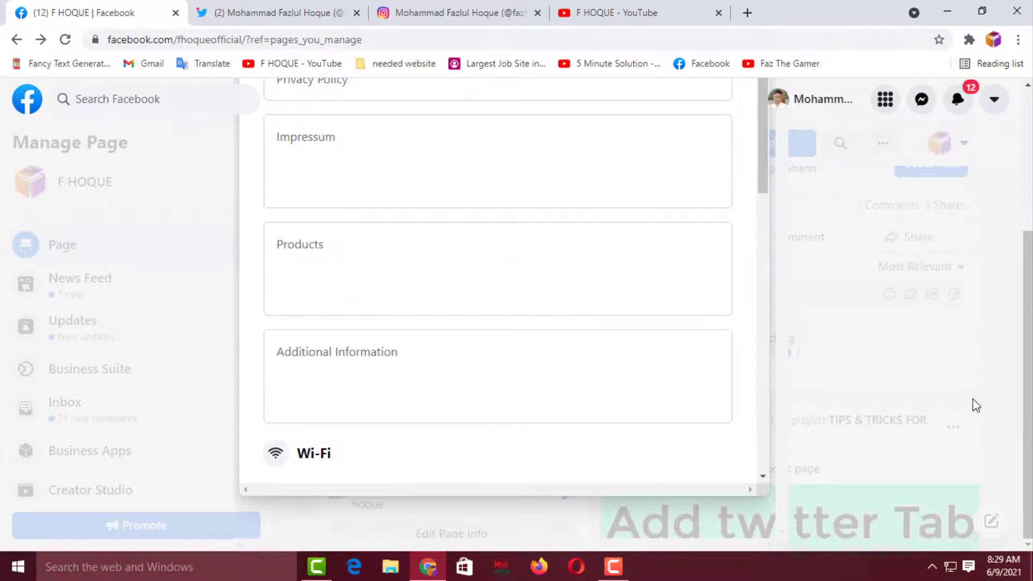
scroll(1015, 429, up, 3)
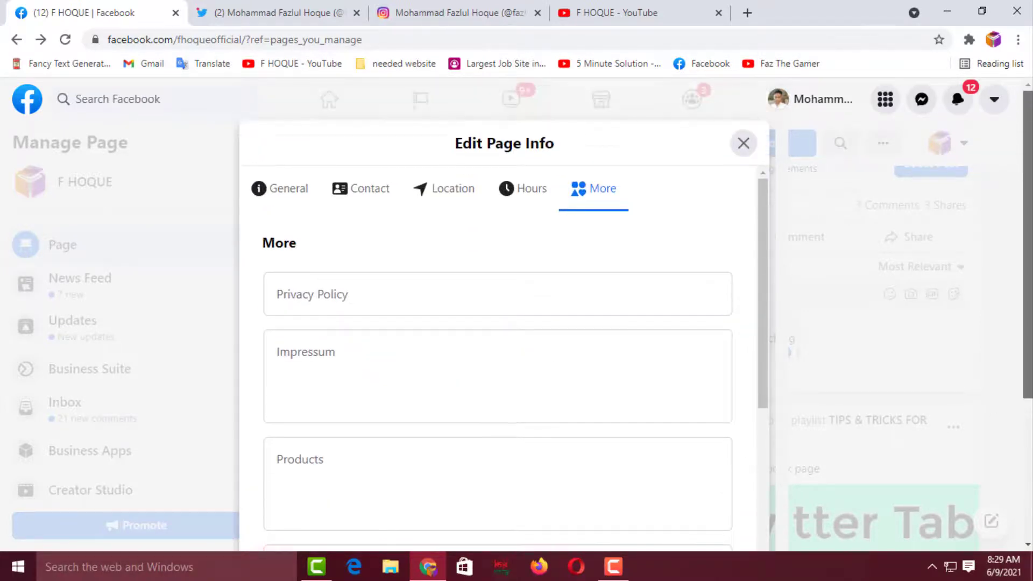
Step: Close Edit Page Info, reload the F HOQUE page, and bring its About details into view
click(744, 143)
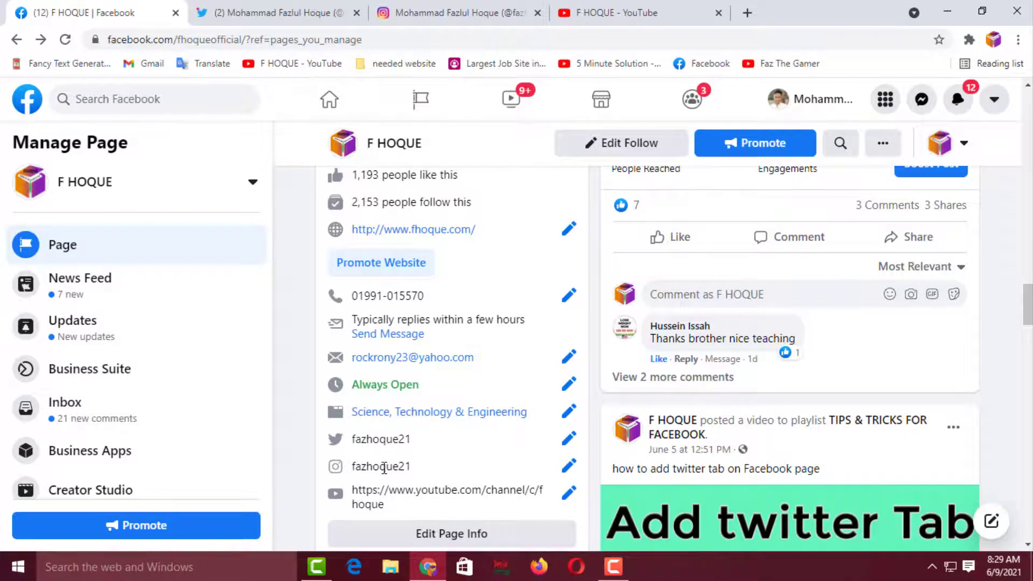
click(65, 40)
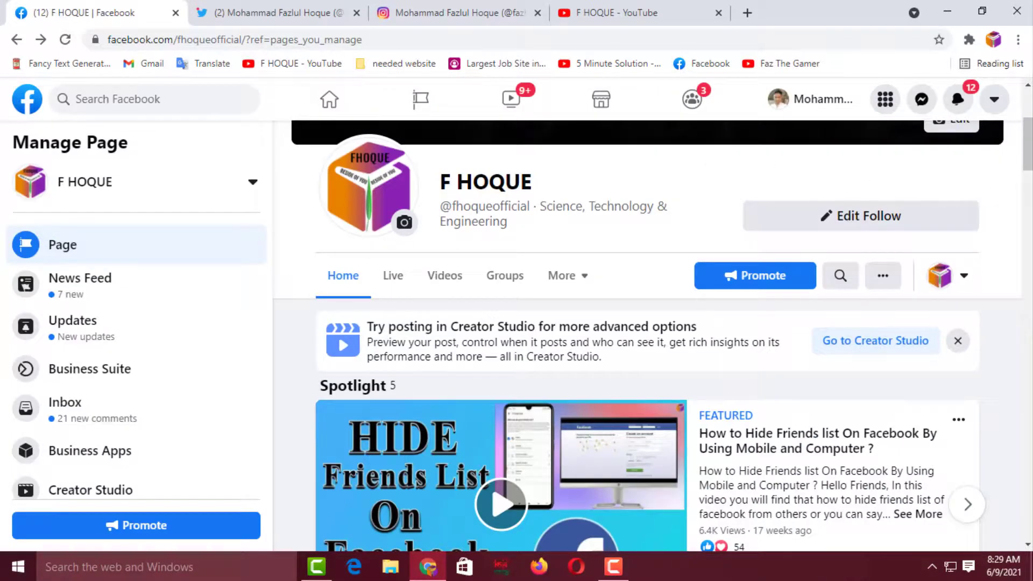
drag(1026, 160, 1024, 234)
drag(1024, 269, 1007, 380)
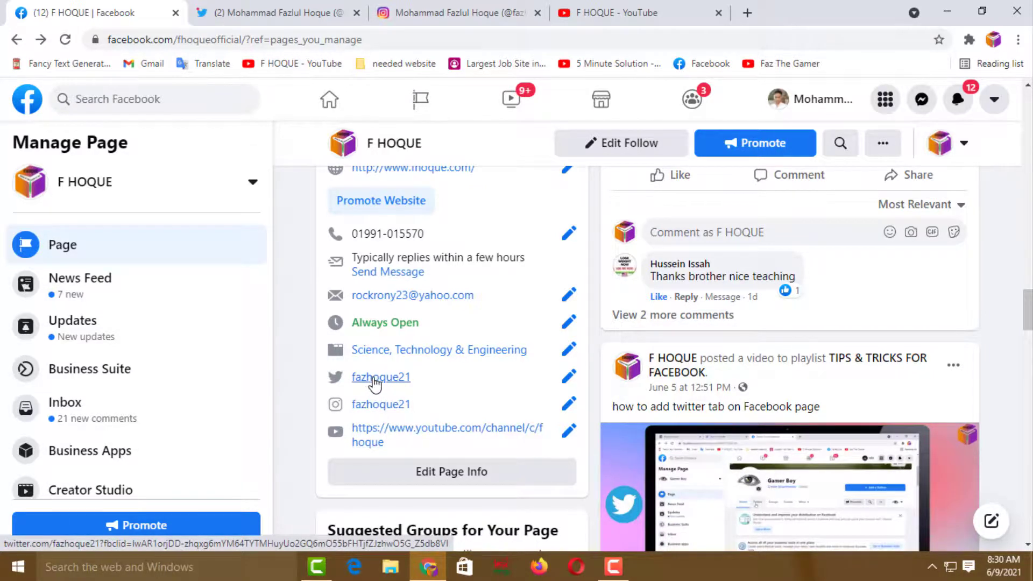
Step: Open the Twitter username link from the About section, then return to the Facebook tab
click(375, 383)
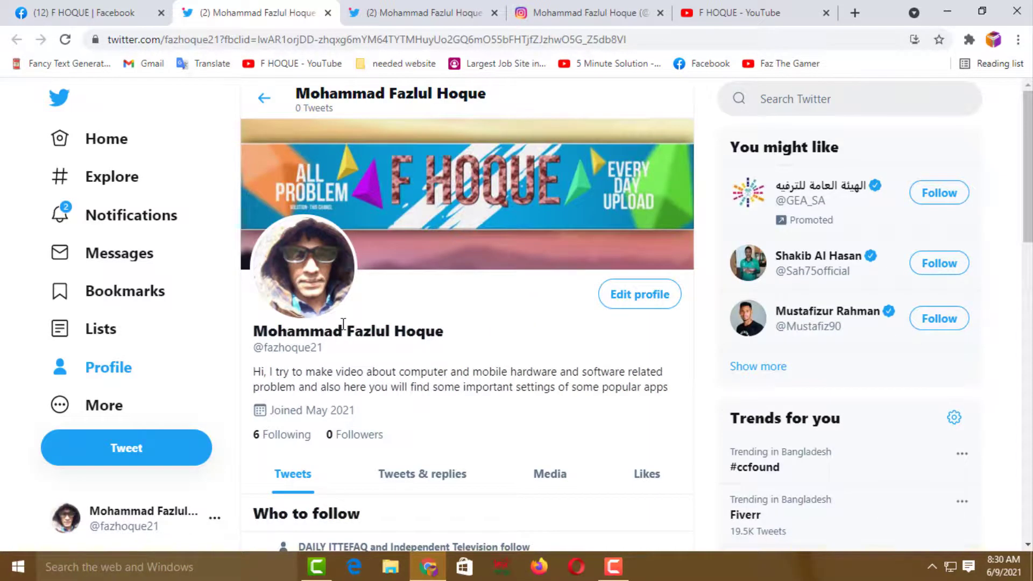
click(75, 12)
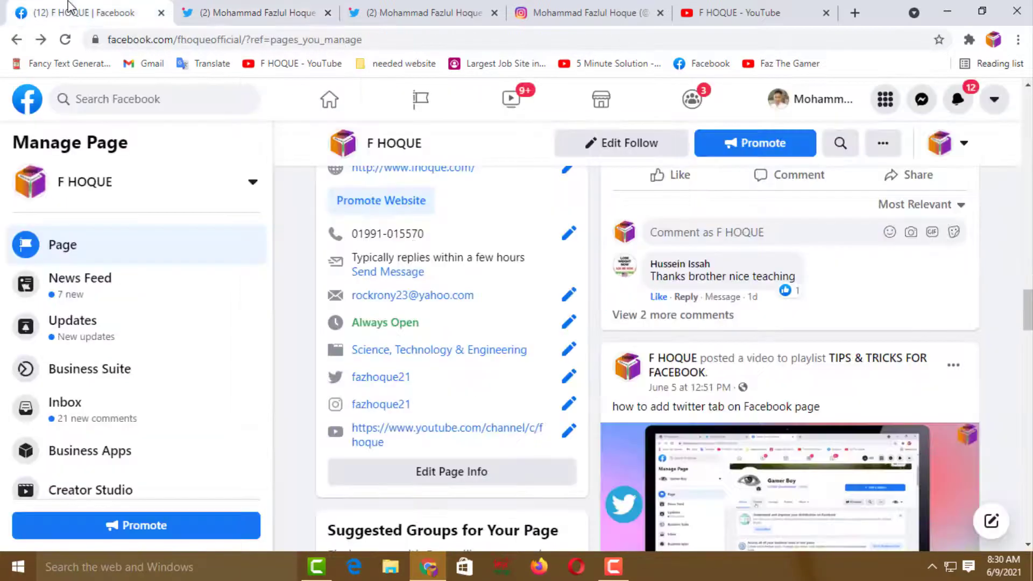